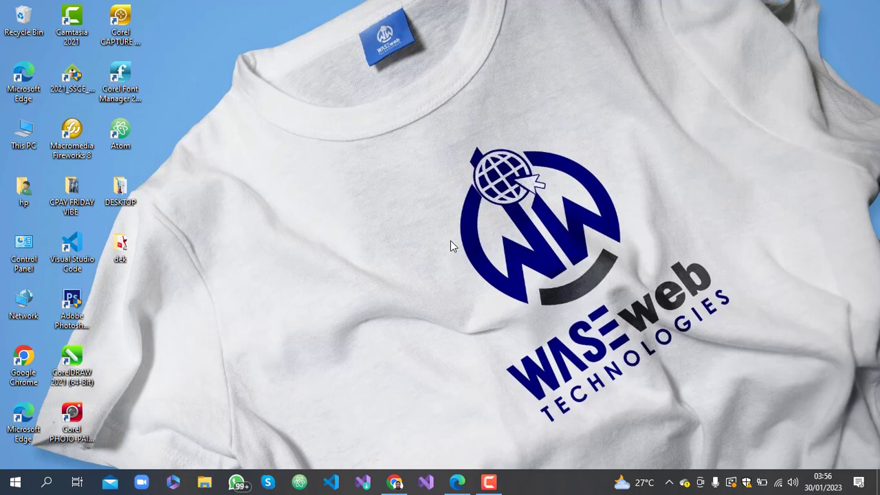
Switch to Microsoft Edge with the Canva home page and close the Gmail inbox and new tab pages.
left_click(456, 483)
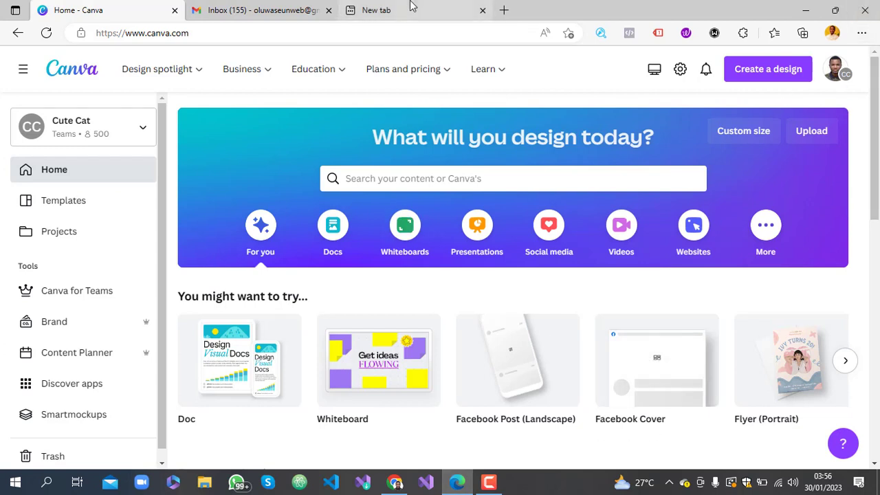
left_click(329, 11)
left_click(329, 12)
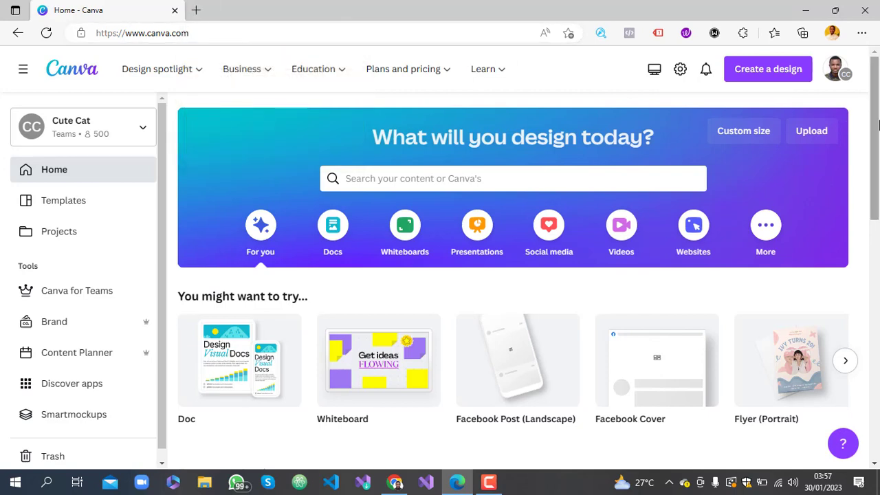
Look over the Canva home page and create a new blank Doc.
scroll(877, 140, "down", 1)
left_click_drag(877, 141, 863, 192)
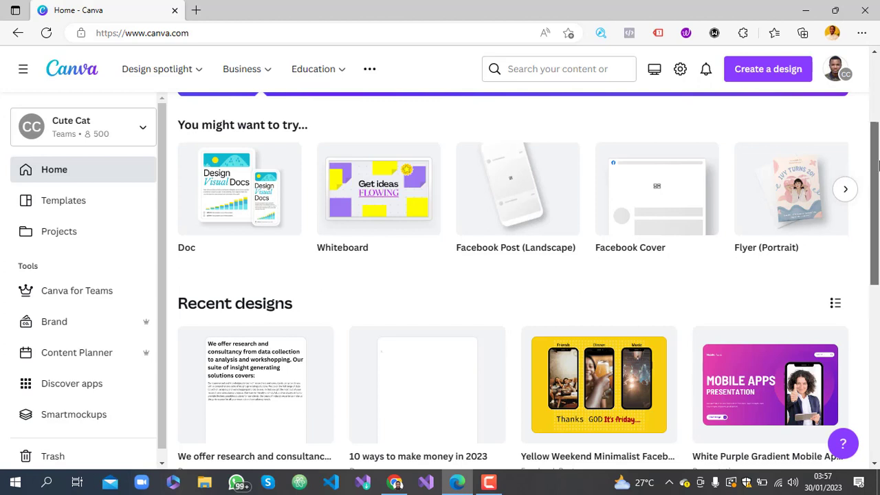
left_click_drag(878, 165, 879, 108)
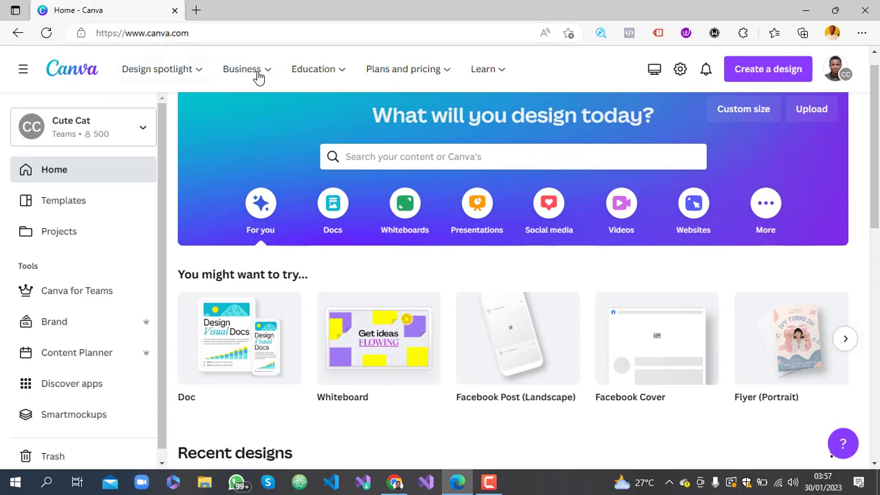
mouse_move(258, 75)
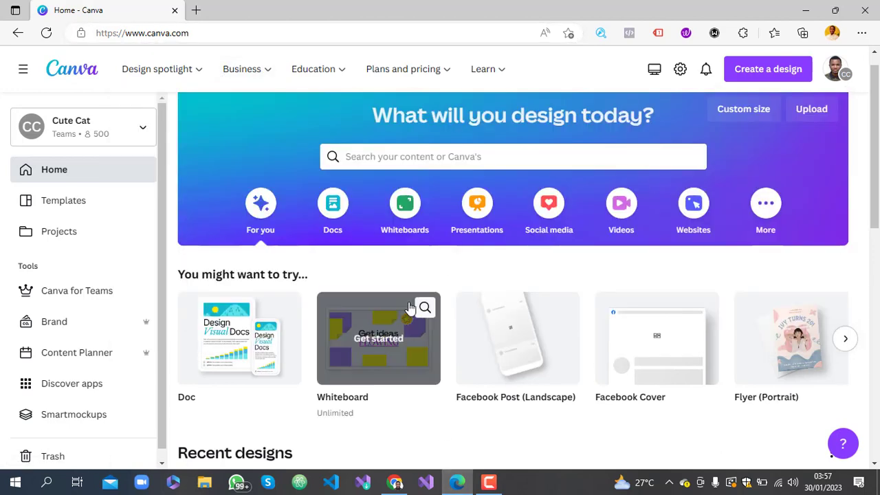
left_click(333, 206)
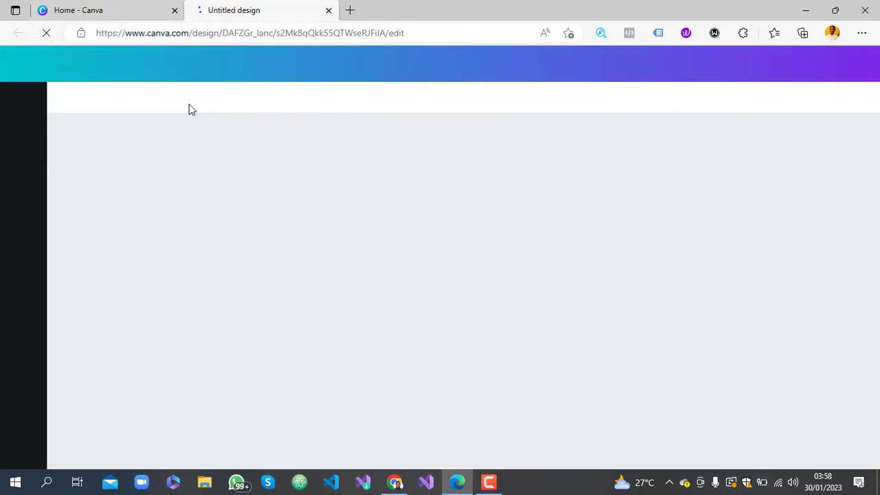
mouse_move(488, 485)
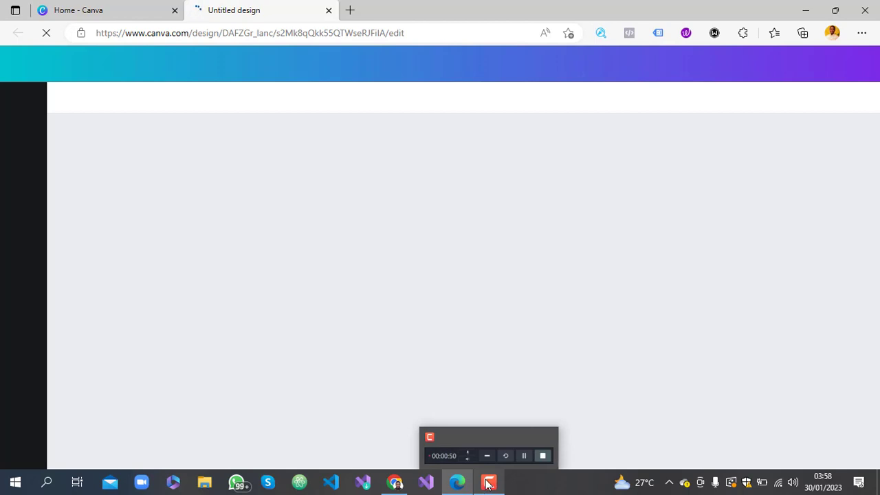
left_click(488, 485)
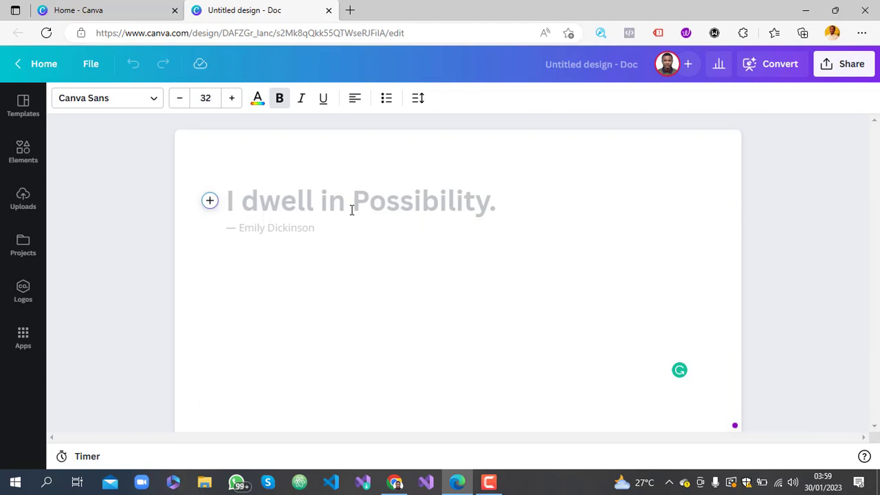
Generate text at the start of the doc using Magic Write with the prompt "how to make money in 2023".
left_click(210, 204)
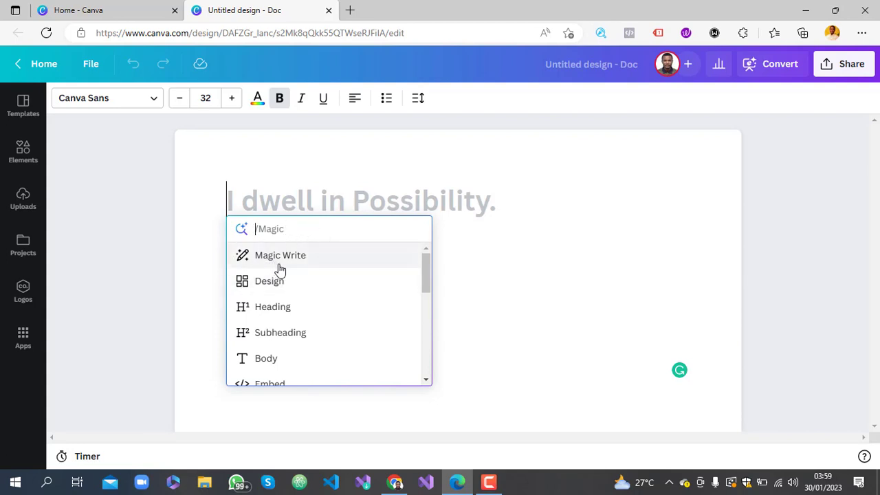
left_click(315, 268)
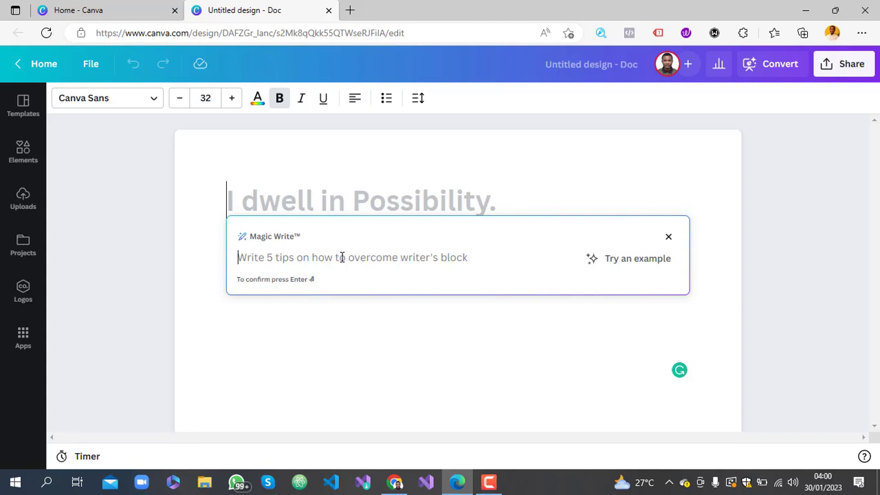
type("h")
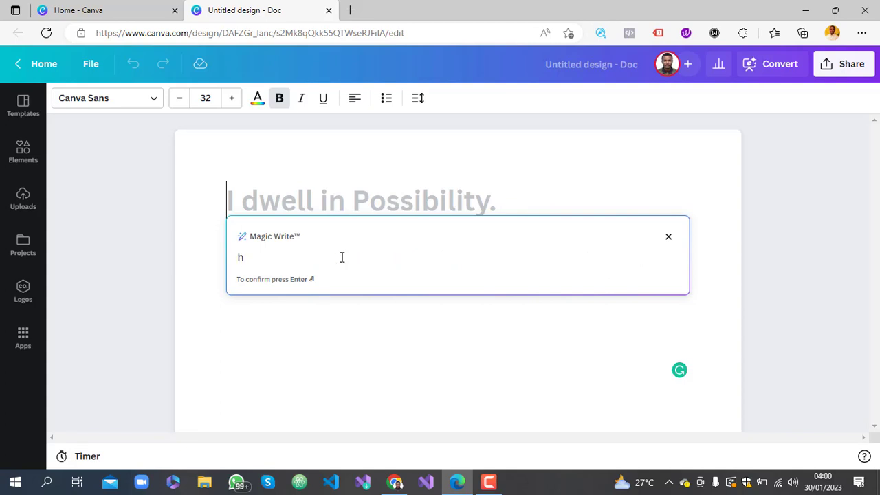
type("ow to make mon")
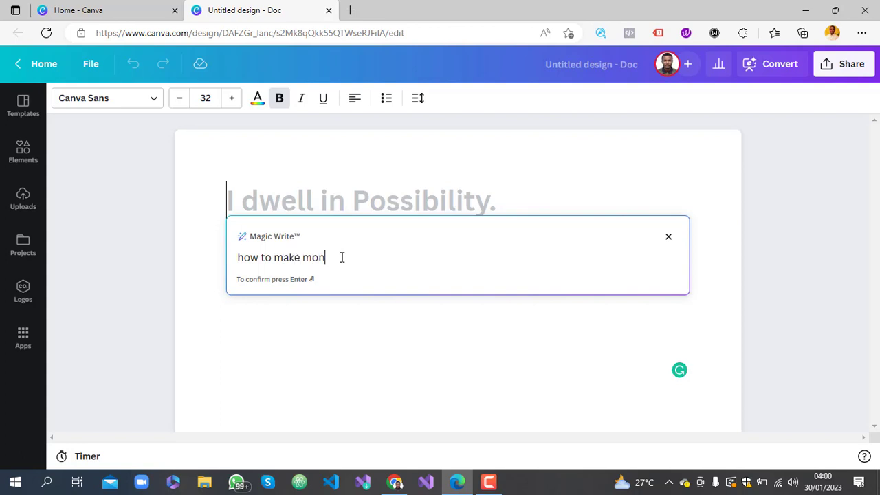
type("ey in 2023")
key("Return")
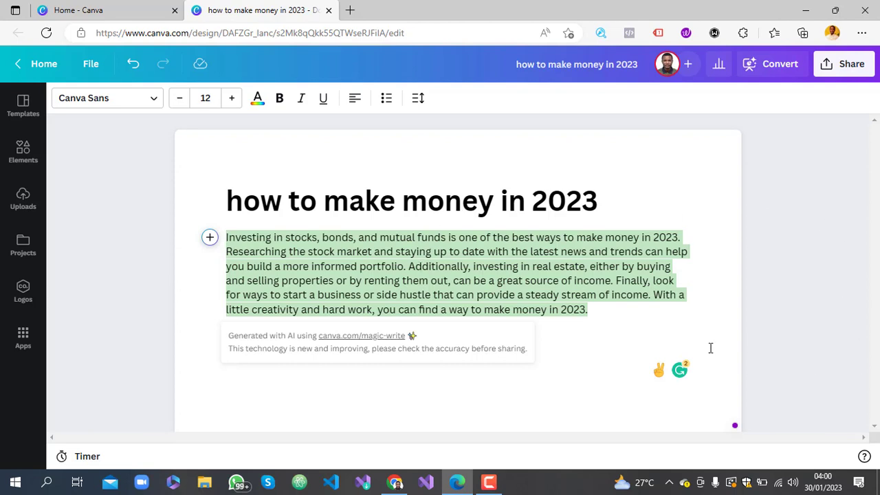
Deselect the generated paragraph and start a new line after its last sentence.
left_click(567, 304)
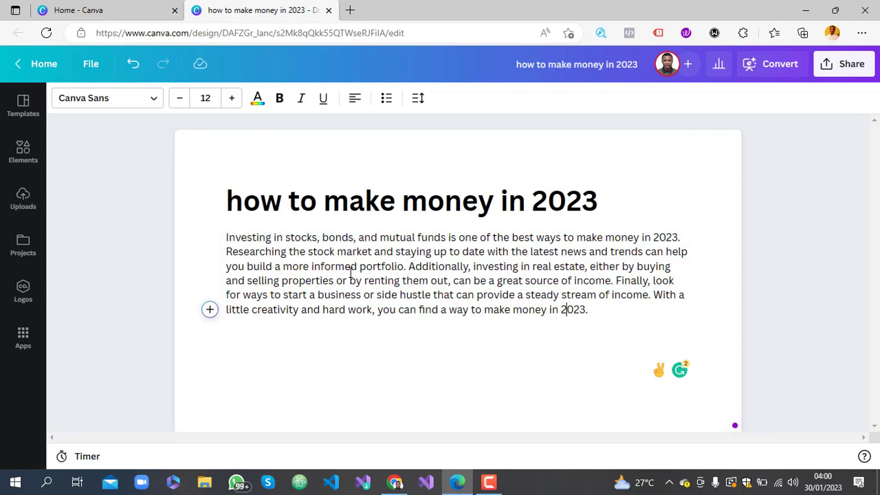
left_click(593, 309)
left_click_drag(593, 309, 273, 266)
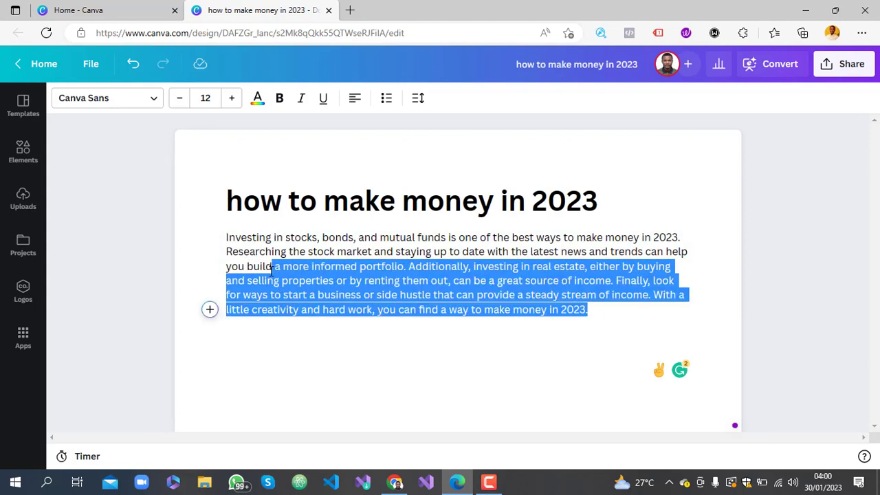
key("Left")
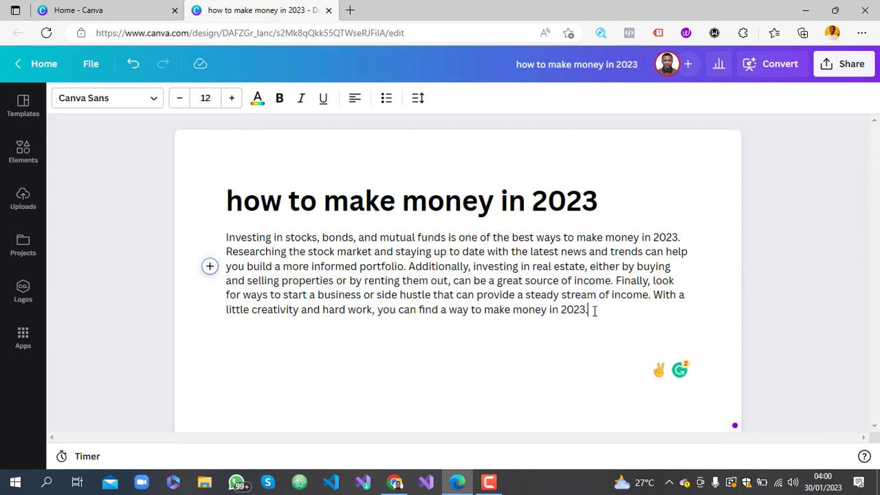
left_click(593, 309)
key("Return")
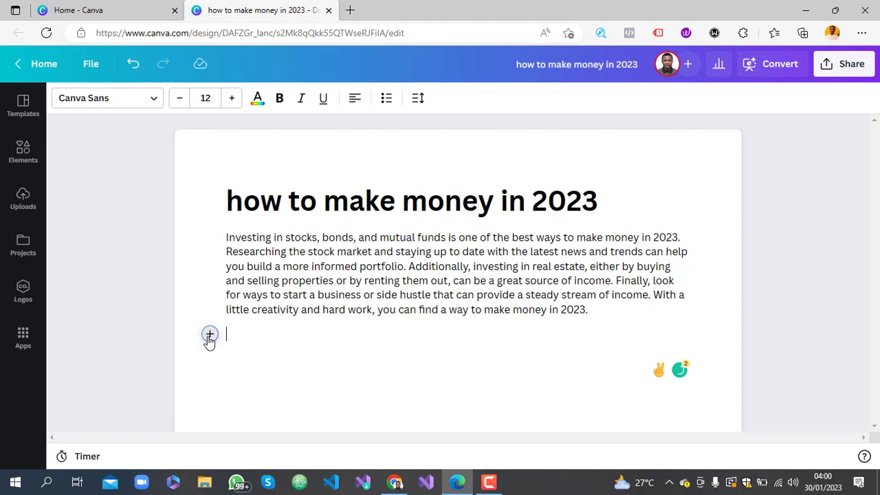
Generate a list below the paragraph using Magic Write with the prompt "10 ways to make money in 2023".
left_click(209, 334)
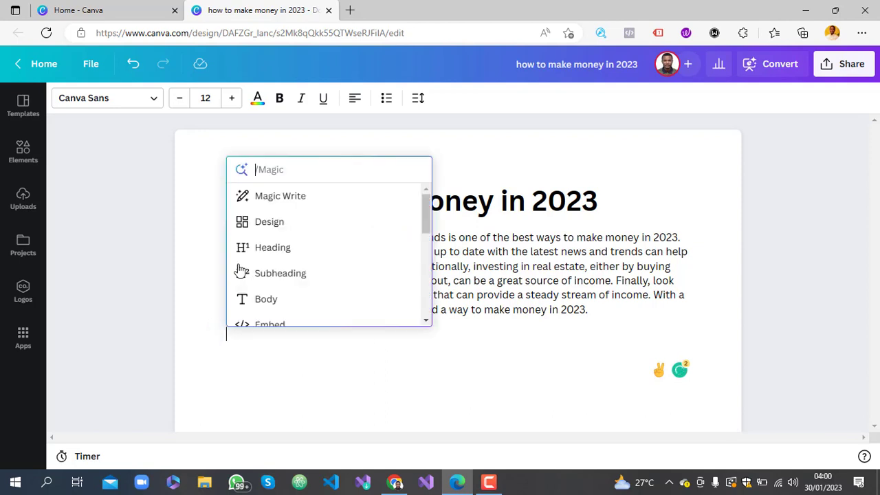
left_click(294, 197)
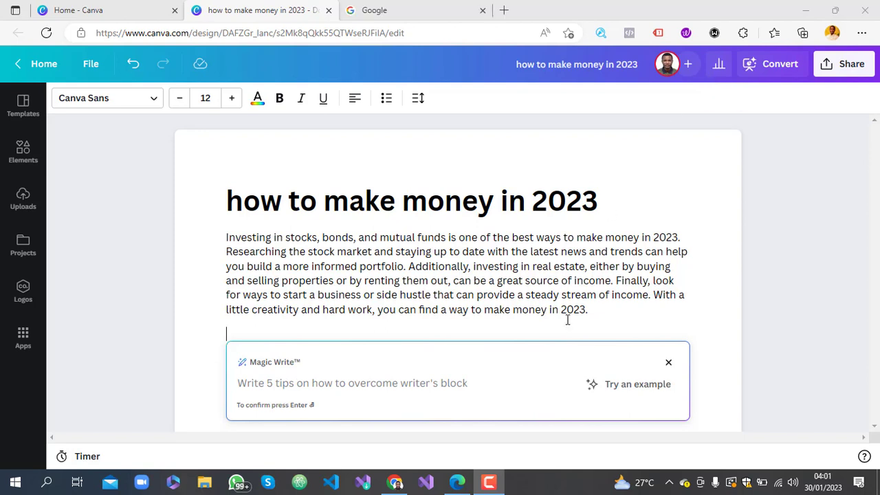
left_click(390, 387)
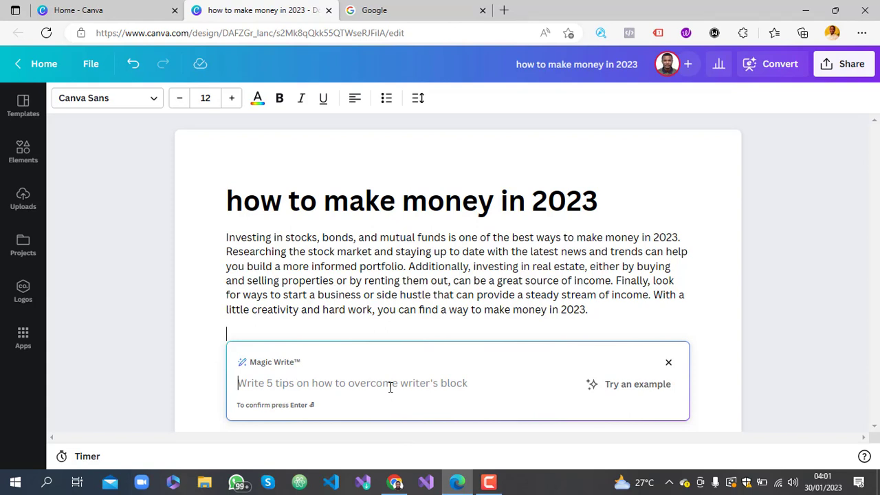
type("10")
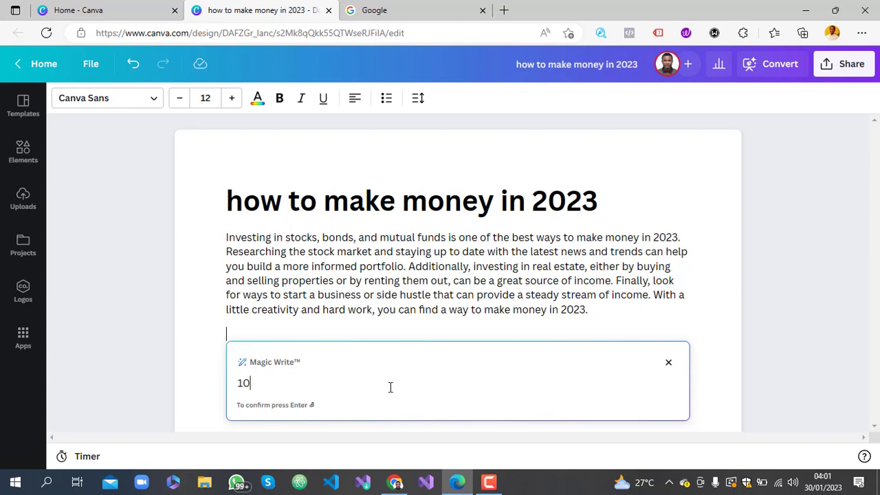
type(" ways to make m")
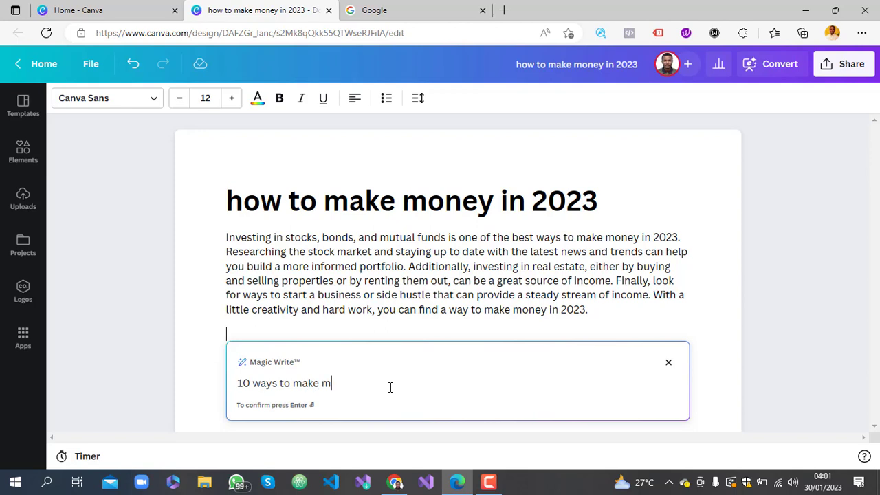
type("oney in 2023")
key("Return")
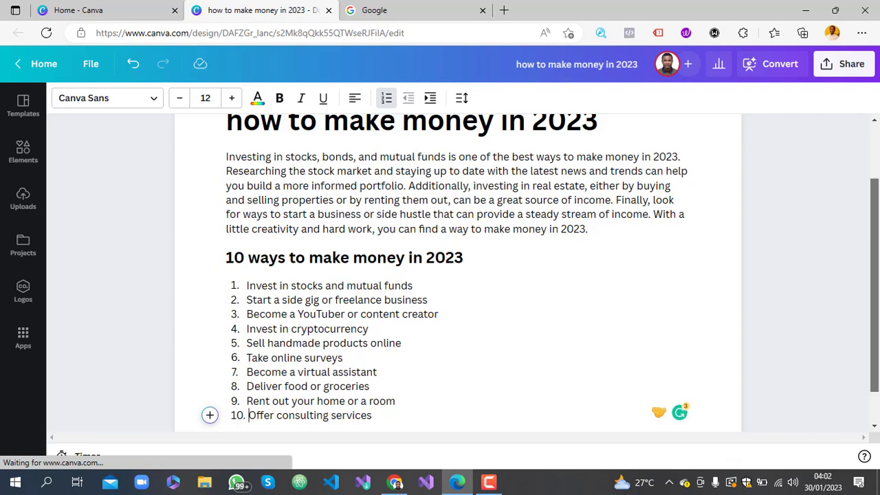
Copy the first list item, "Invest in stocks and mutual funds".
scroll(879, 344, "down", 2)
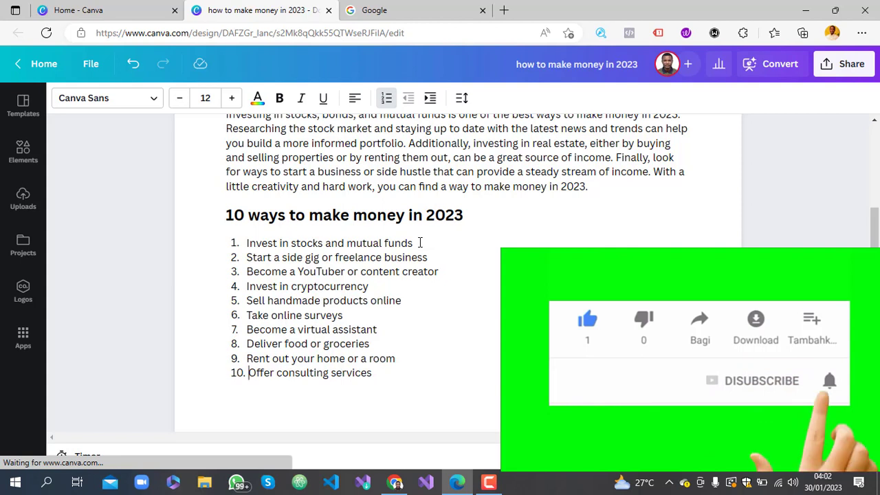
left_click_drag(421, 243, 240, 246)
key("ctrl+c")
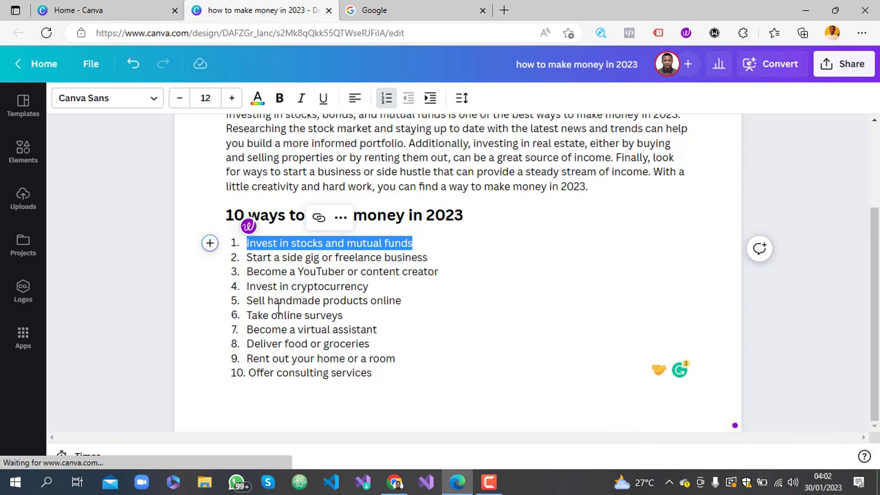
End the numbered list after "Offer consulting services" and add empty body lines below it.
left_click(390, 389)
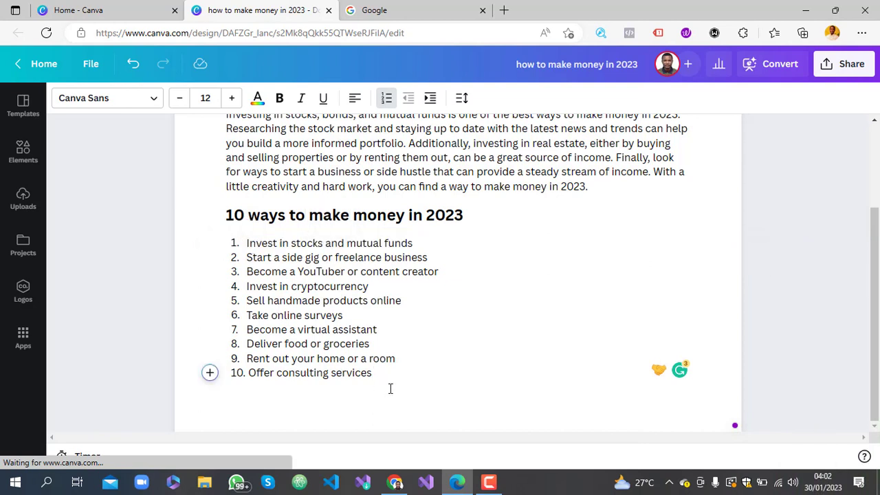
key("Return")
key("Return")
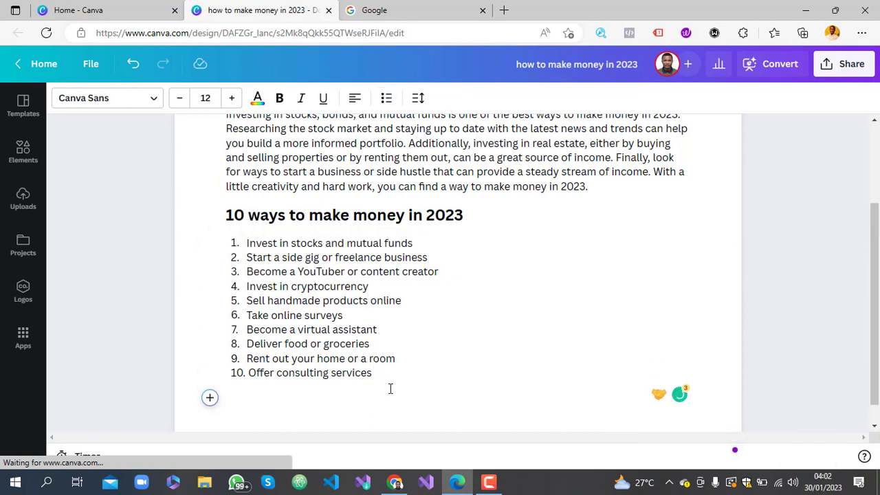
key("Return")
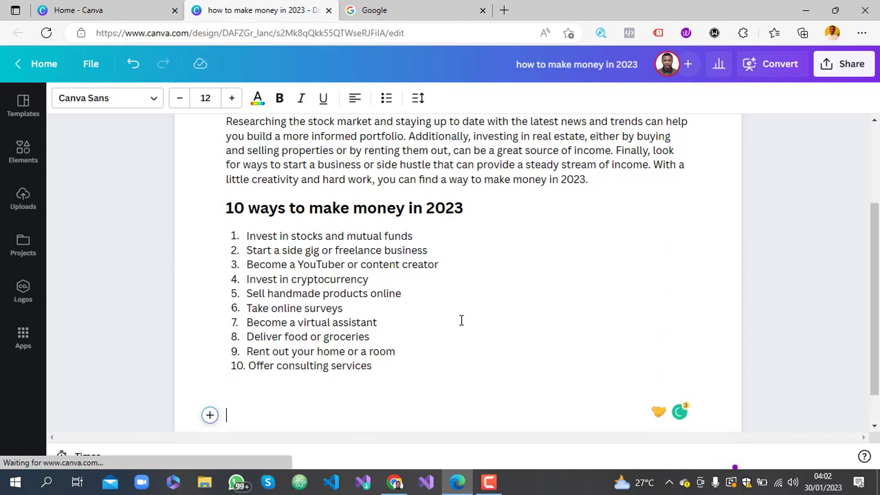
Generate a section below the list using Magic Write with the copied prompt "Invest in stocks and mutual funds", and deselect the generated text.
scroll(358, 269, "down", 1)
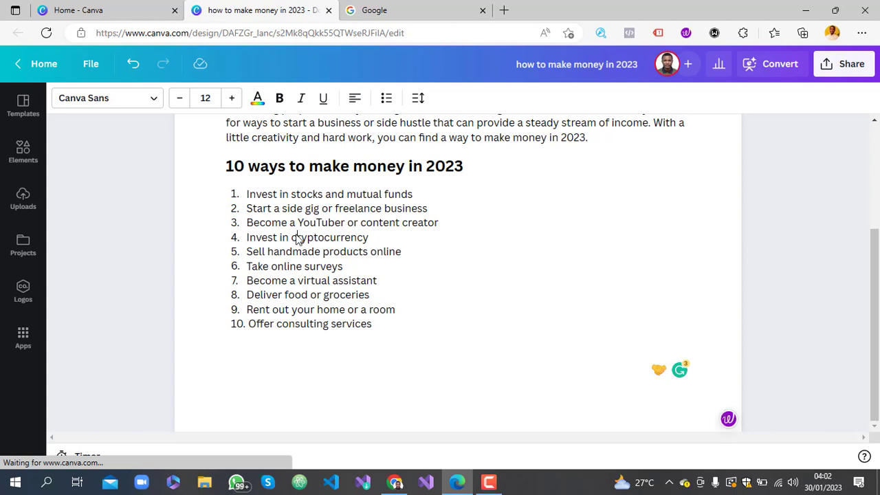
left_click(235, 359)
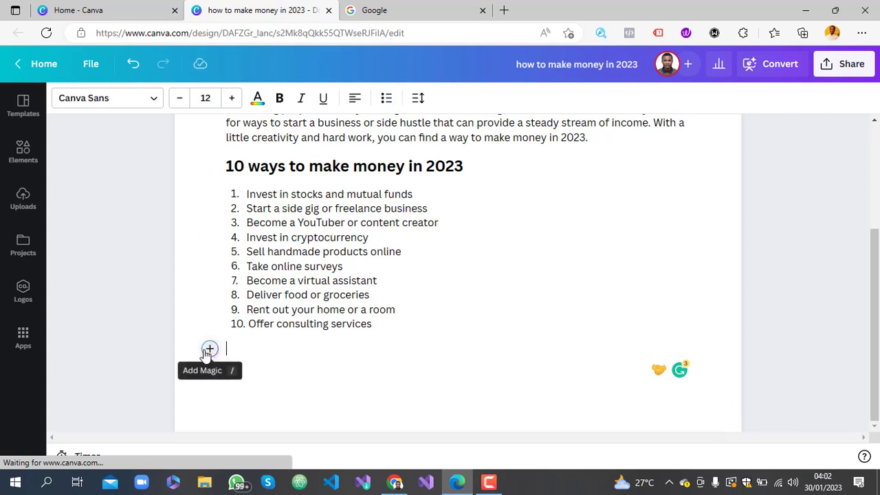
left_click(210, 349)
left_click(277, 212)
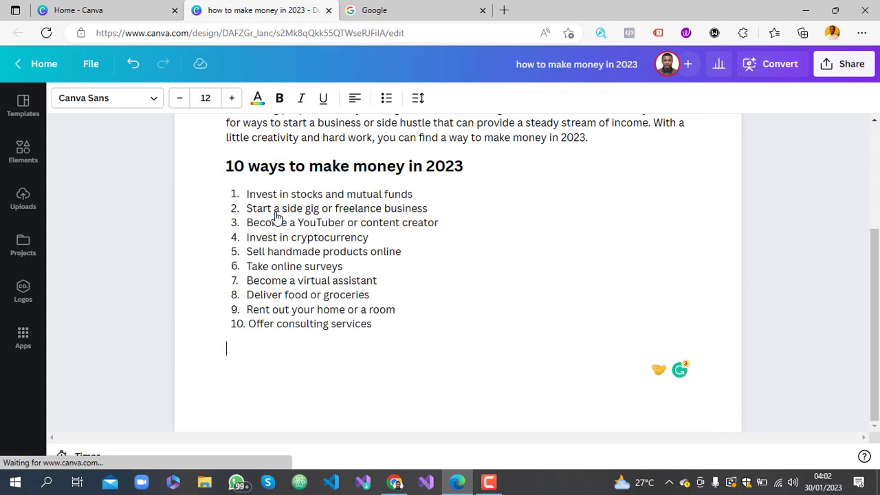
key("ctrl+v")
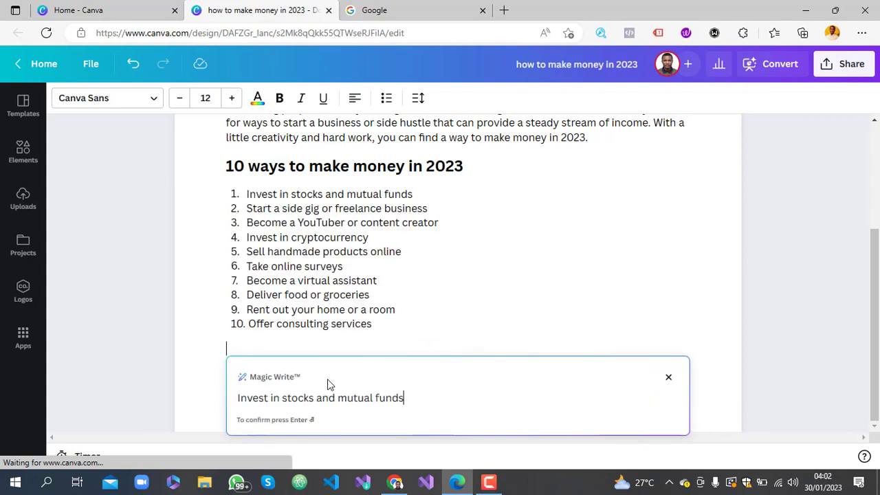
key("Return")
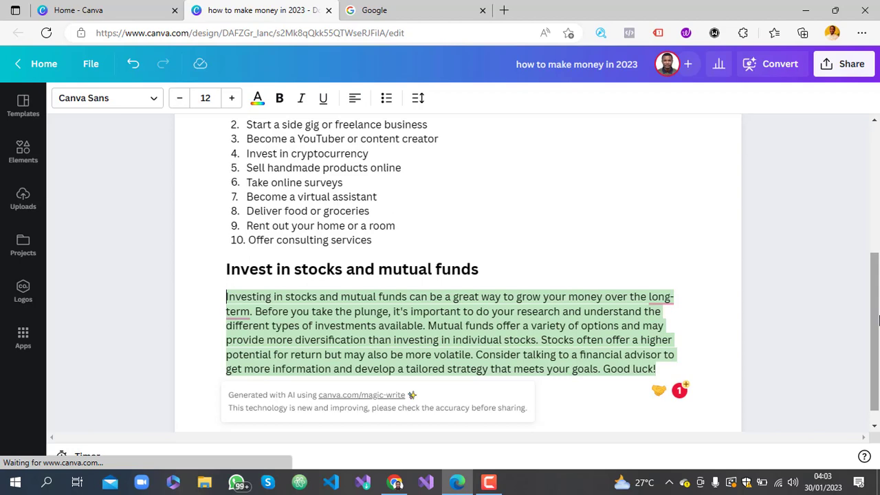
mouse_move(878, 320)
left_mouse_down()
mouse_move(879, 329)
mouse_move(878, 280)
mouse_move(878, 324)
left_mouse_up()
left_click(678, 368)
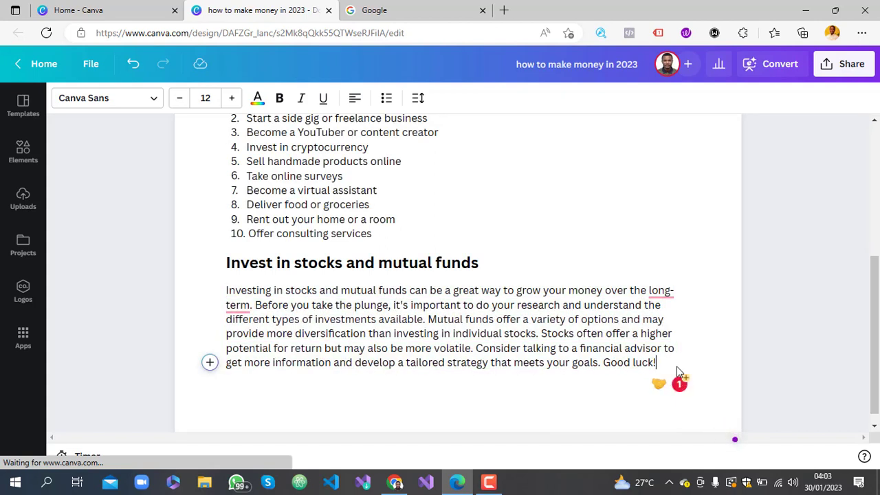
left_click_drag(878, 317, 879, 313)
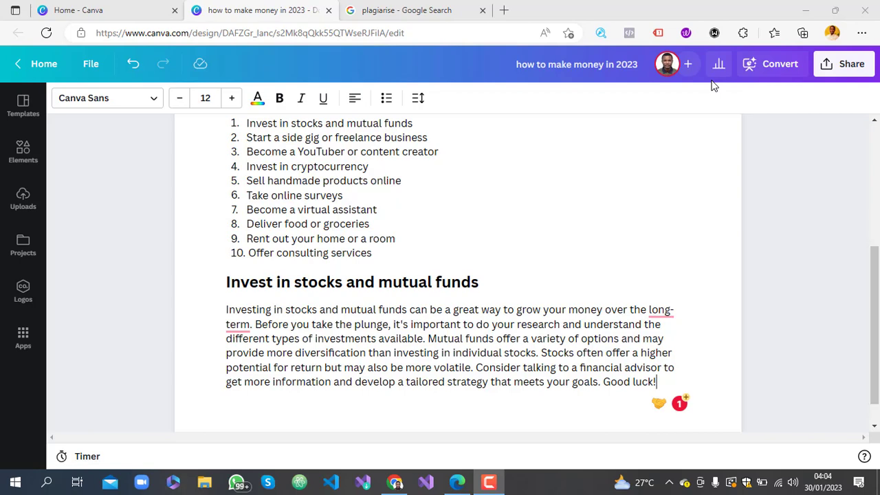
Add empty body lines below the "Invest in stocks and mutual funds" paragraph.
left_click_drag(874, 246, 878, 308)
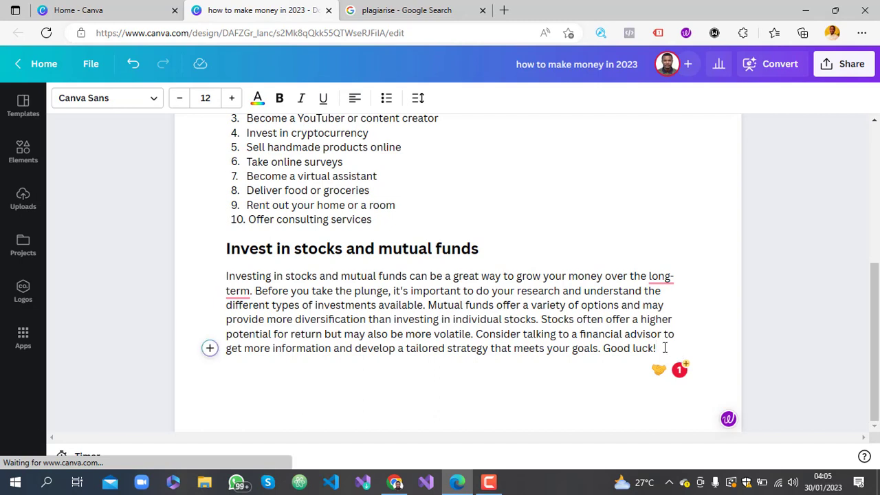
key("Return")
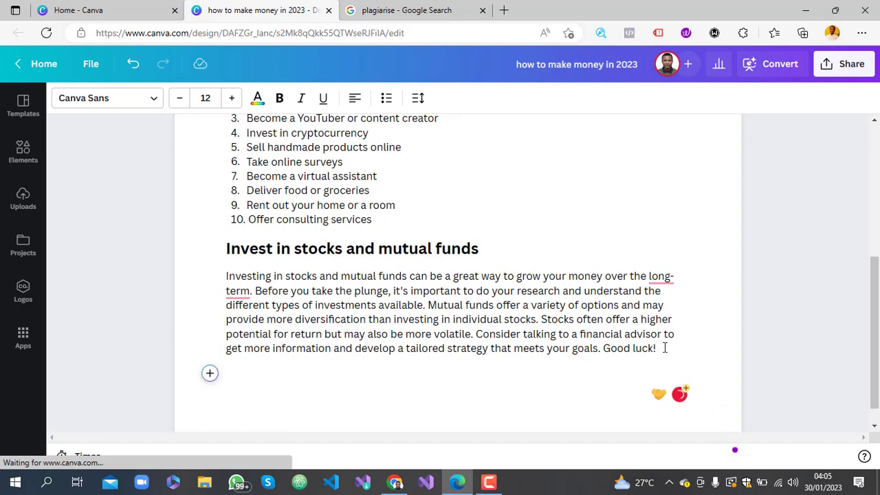
key("Return")
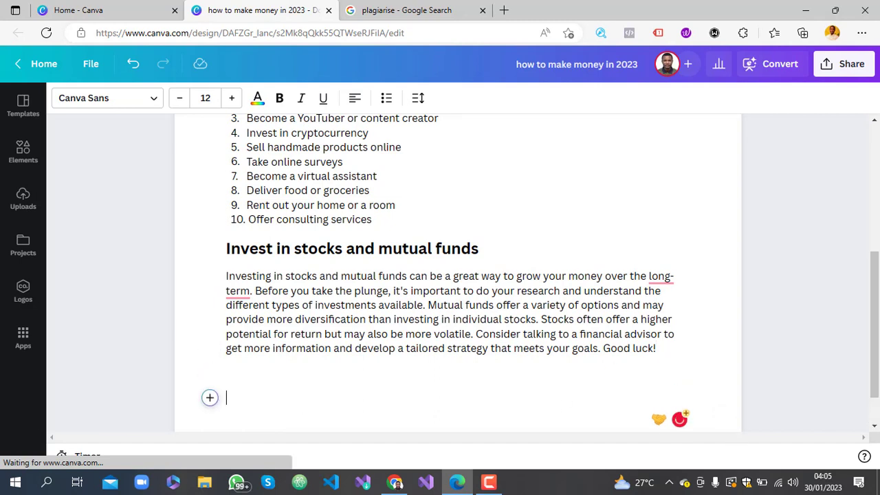
left_click_drag(876, 304, 877, 328)
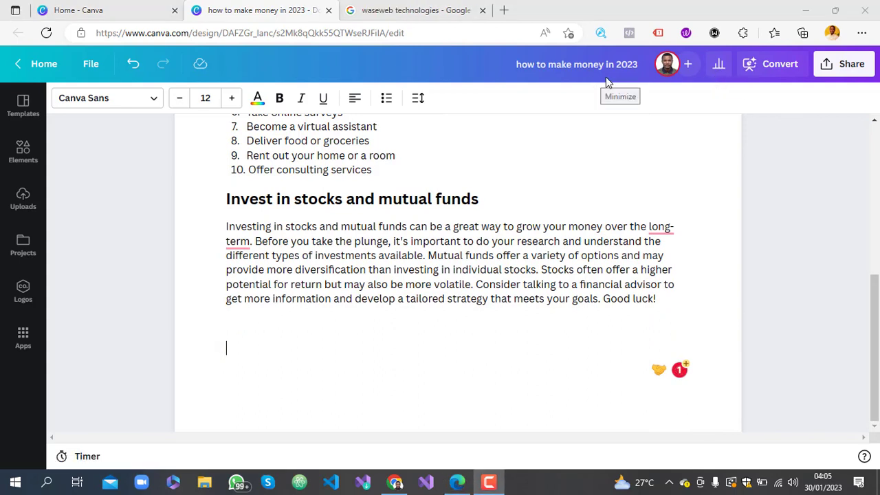
Start a Magic Write prompt on the last empty line reading "We are a full-service graphic design, web design, and digital marketing company based in Lagos, Nigeria.".
left_click(253, 343)
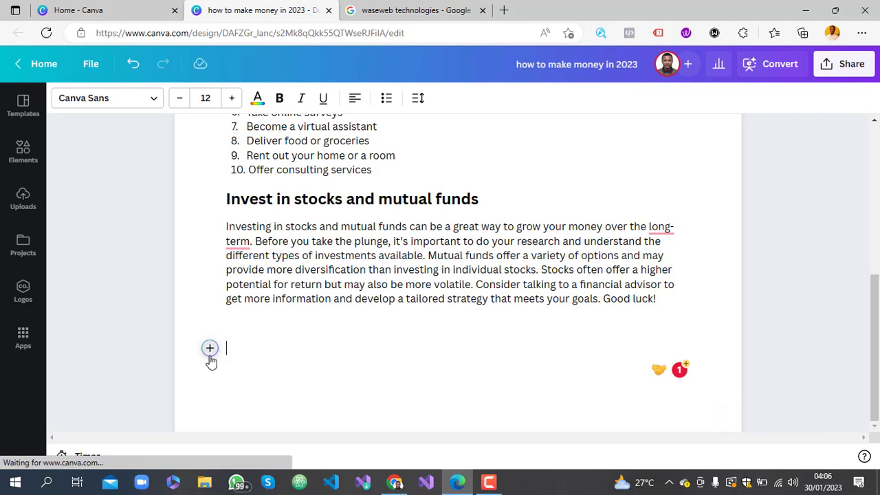
left_click(209, 349)
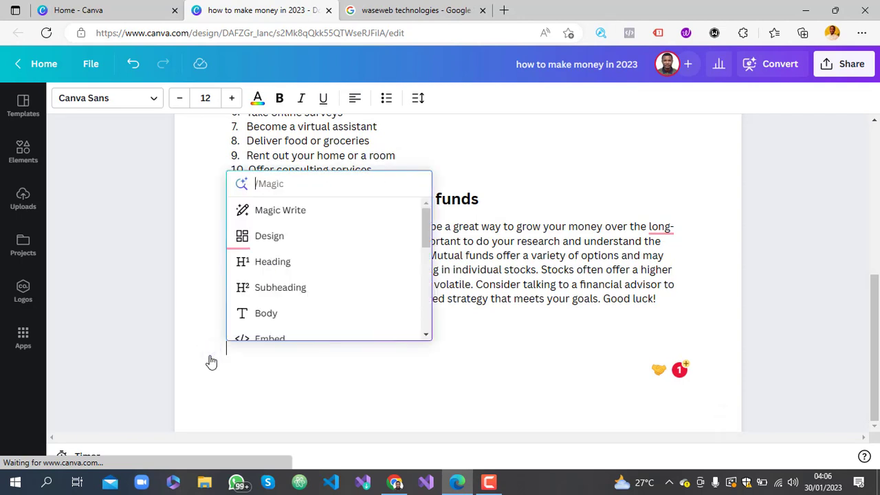
left_click(281, 219)
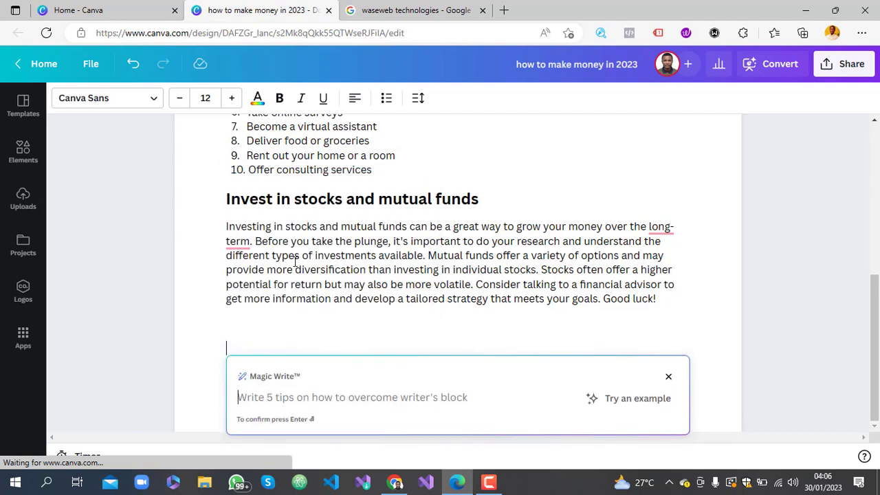
type("We are a full-service graphic design, web design, and digital marketing company based in Lagos, Nigeria.")
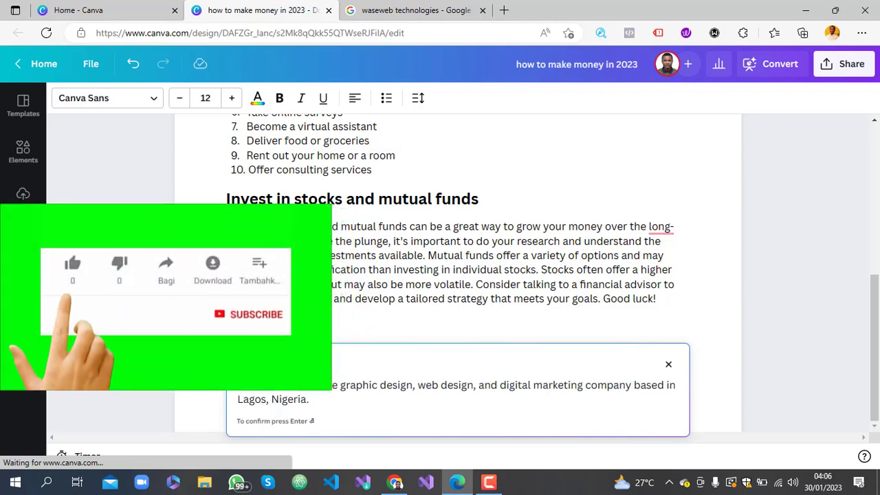
Change the start of the prompt to "Waseweb technologies we are", generate the company text and deselect it.
key("BackSpace")
type("asew")
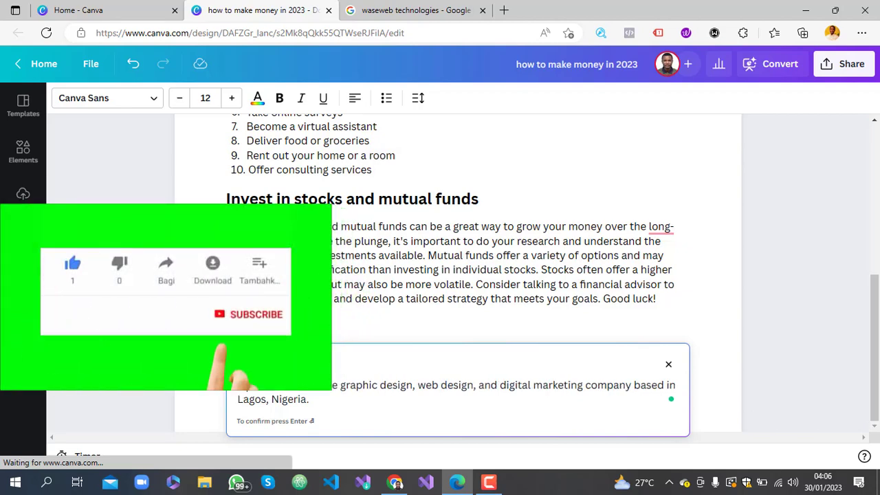
type("web")
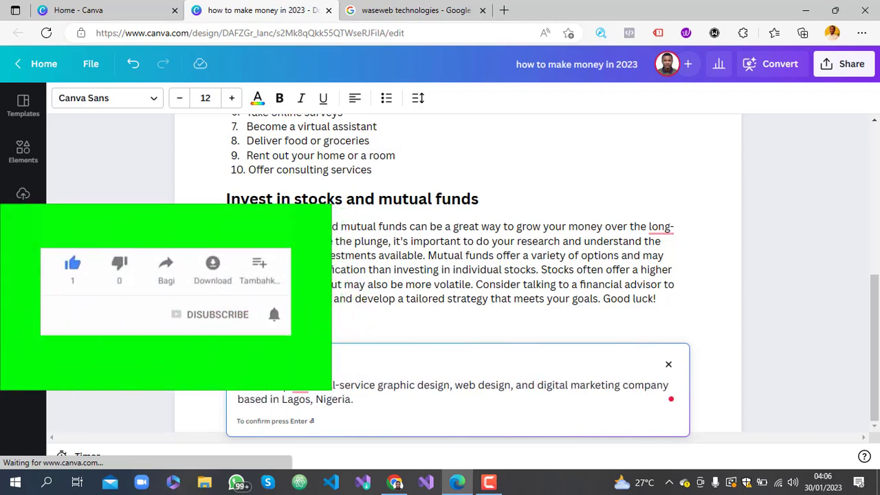
type(" techn")
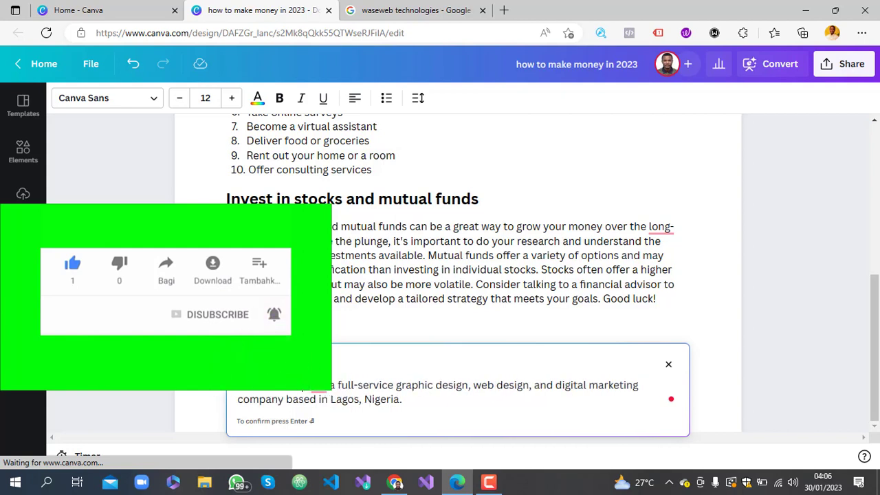
type("ologies ")
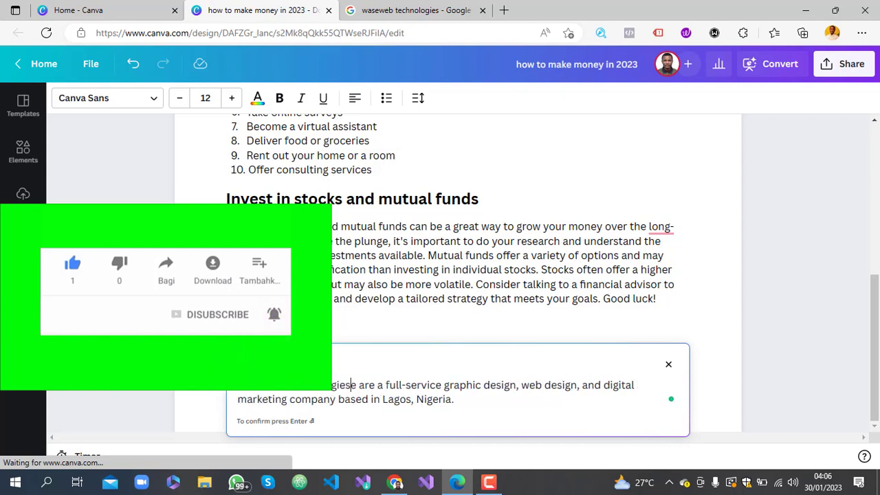
type("we")
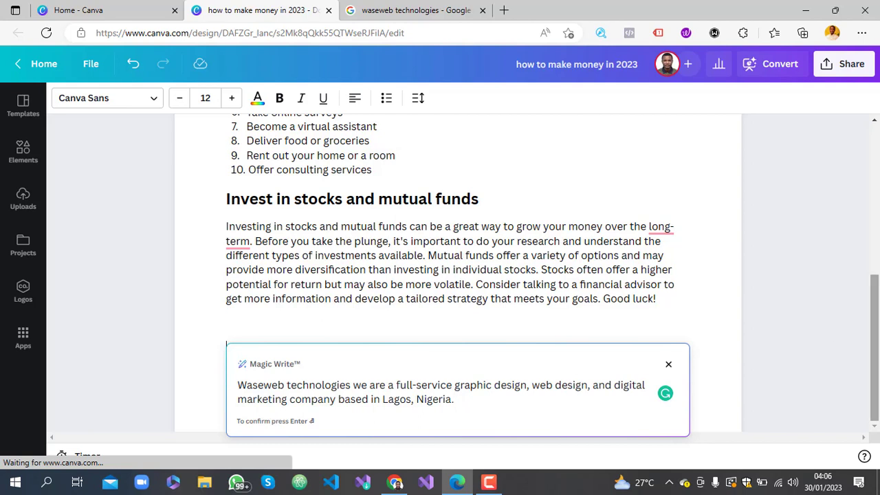
key("Return")
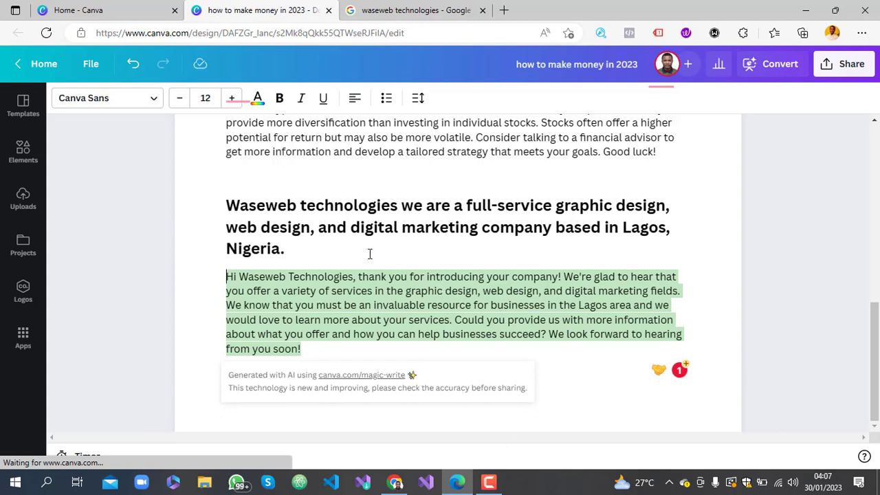
left_click(300, 251)
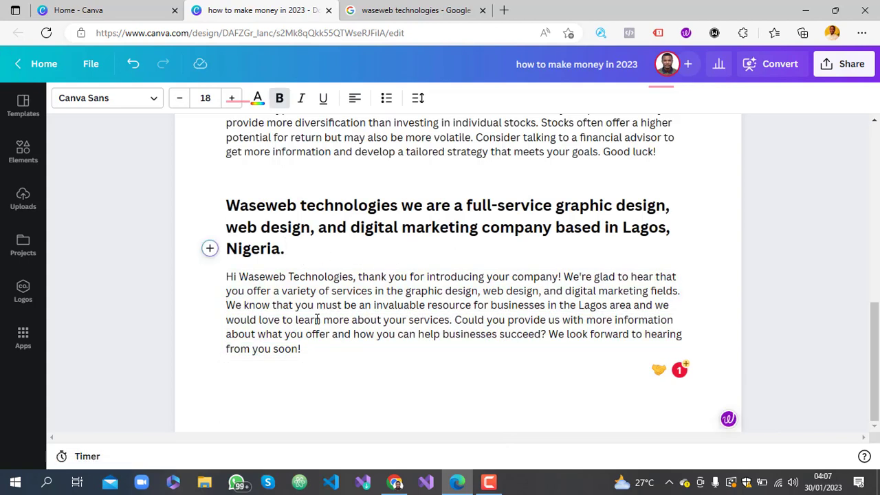
Generate a section below the company text using Magic Write with the prompt "Write about digital agency in nigeria", and deselect the generated text.
left_click(344, 346)
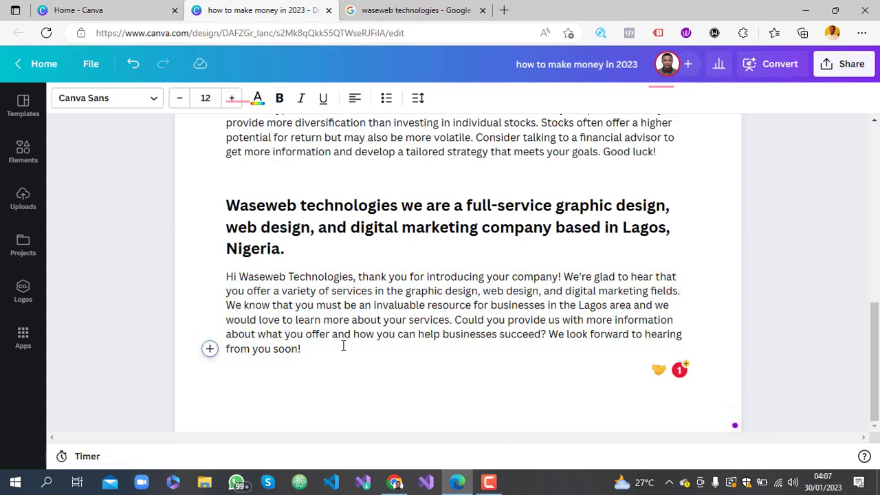
key("Return")
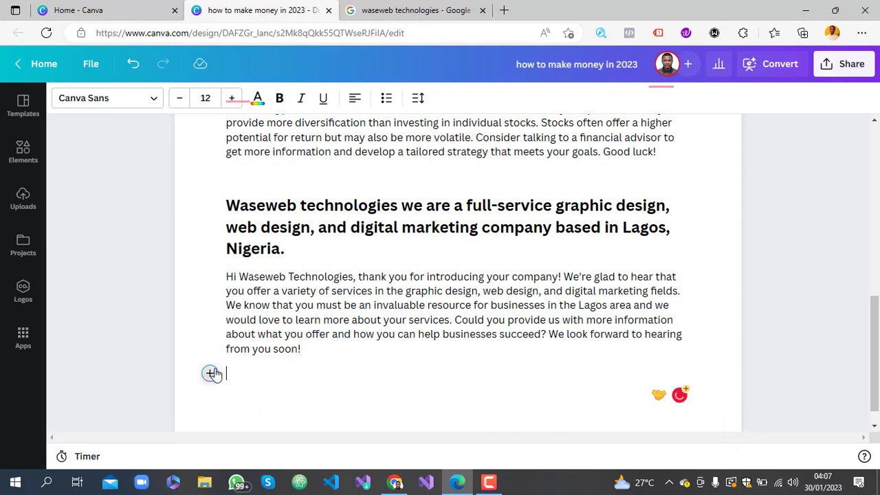
left_click(209, 373)
left_click(278, 235)
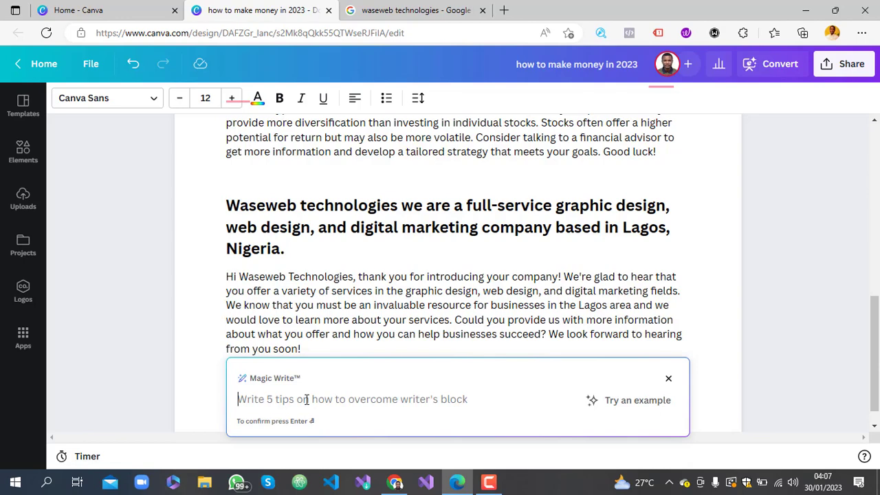
type("Write ")
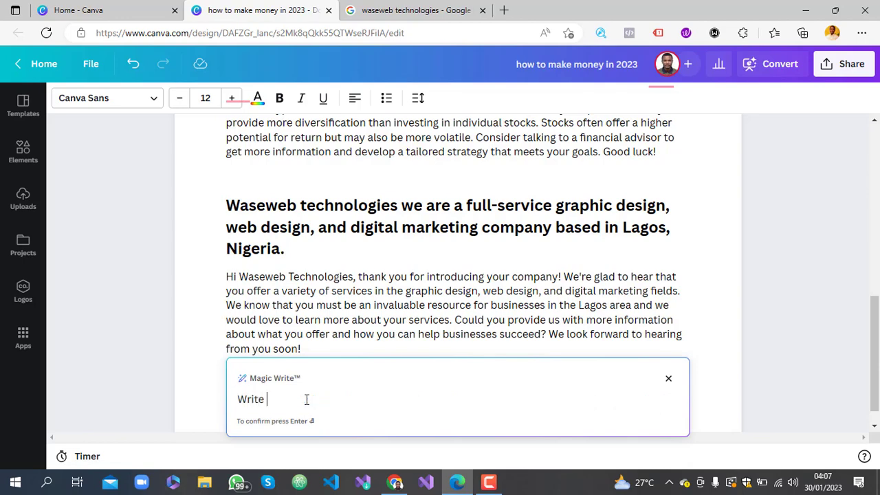
type("about digital agency in n")
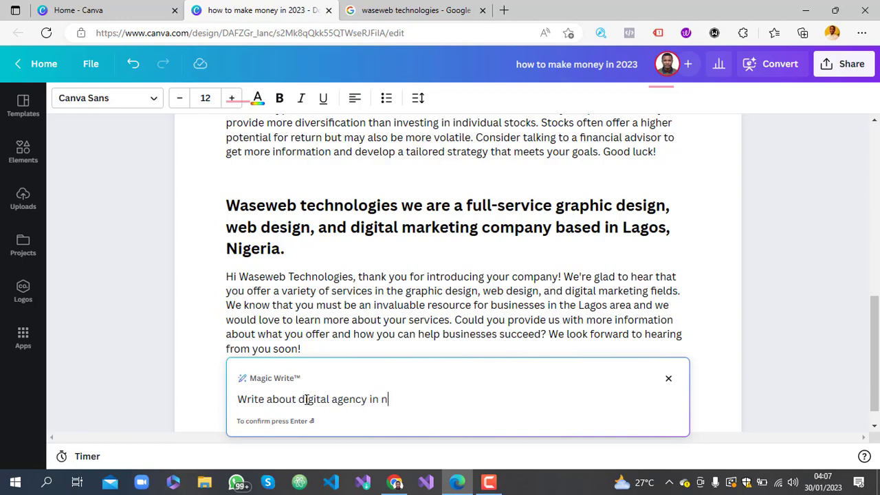
type("igeria")
key("Return")
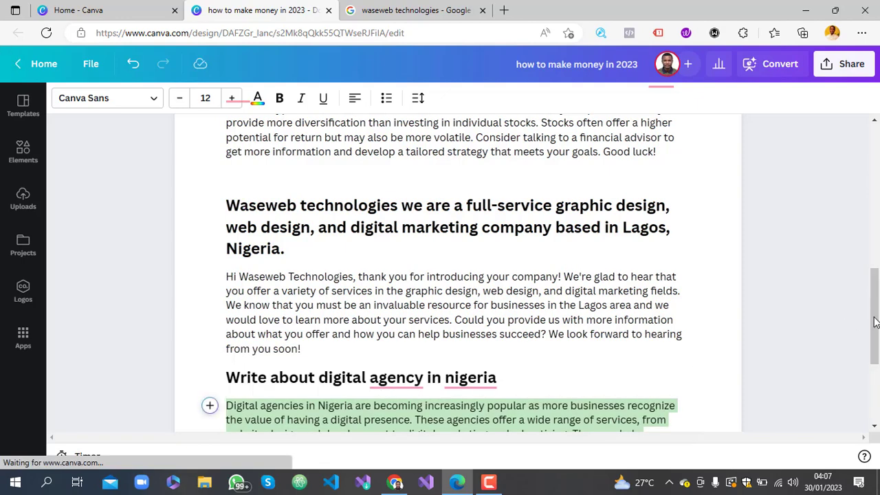
left_click_drag(876, 318, 878, 372)
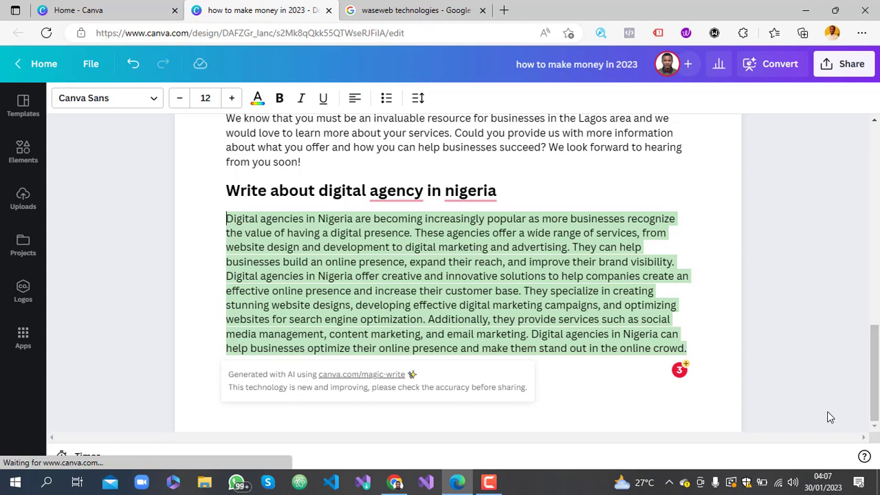
left_click(713, 304)
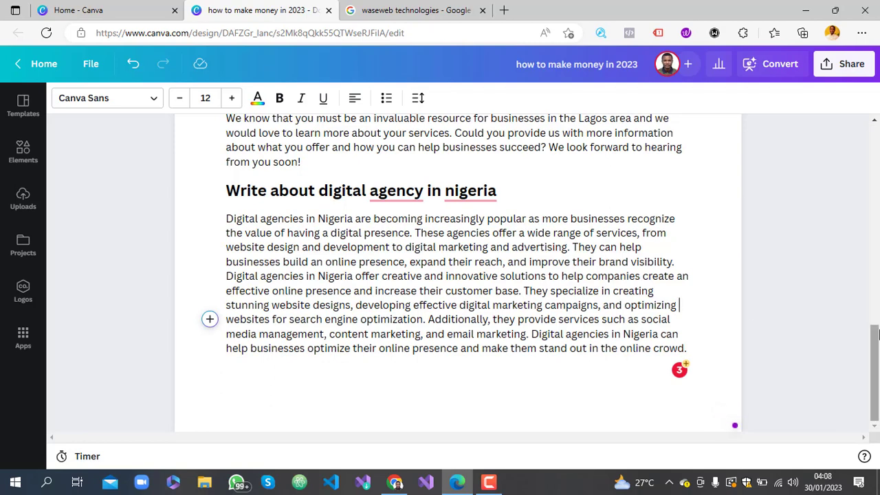
Add empty body lines at the end of the document, below the paragraph on digital agencies in Nigeria.
left_click_drag(876, 347, 879, 347)
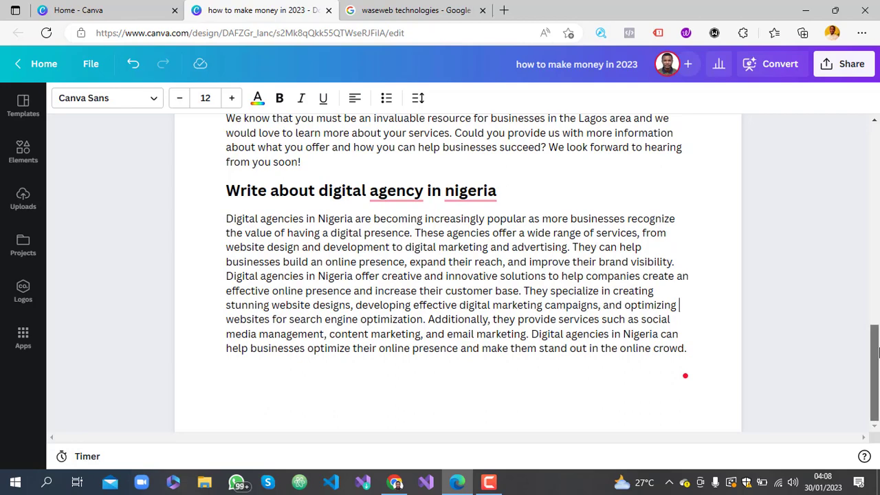
left_click_drag(879, 352, 877, 226)
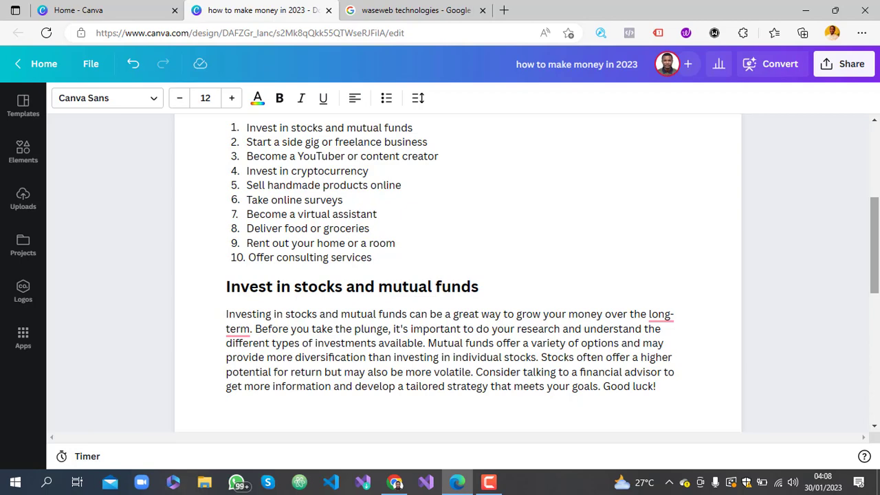
left_click_drag(877, 291, 867, 398)
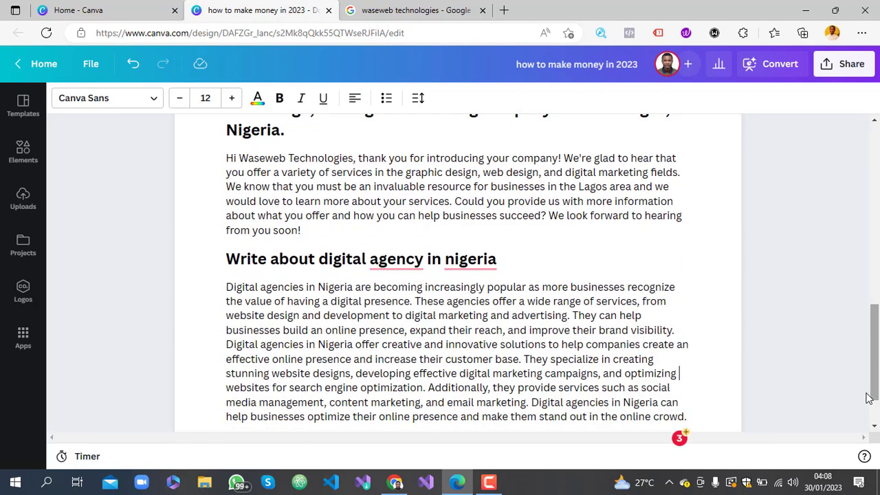
scroll(867, 398, "down", 1)
left_click(704, 355)
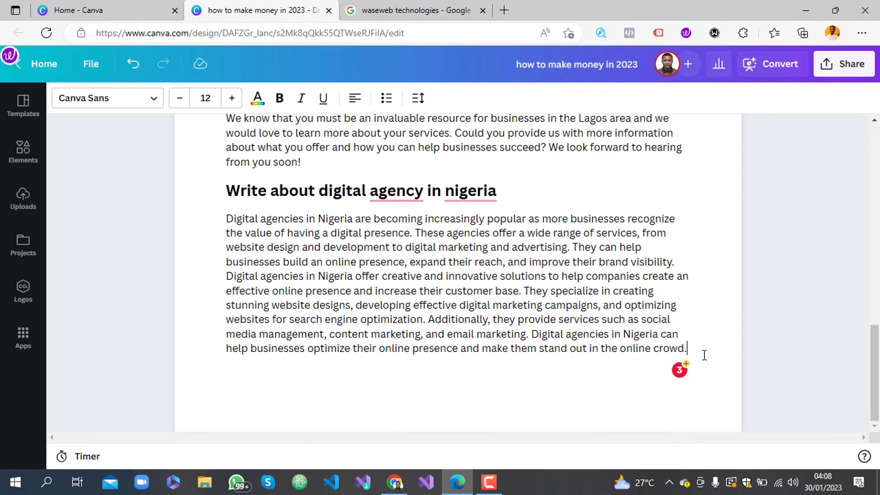
key("Return")
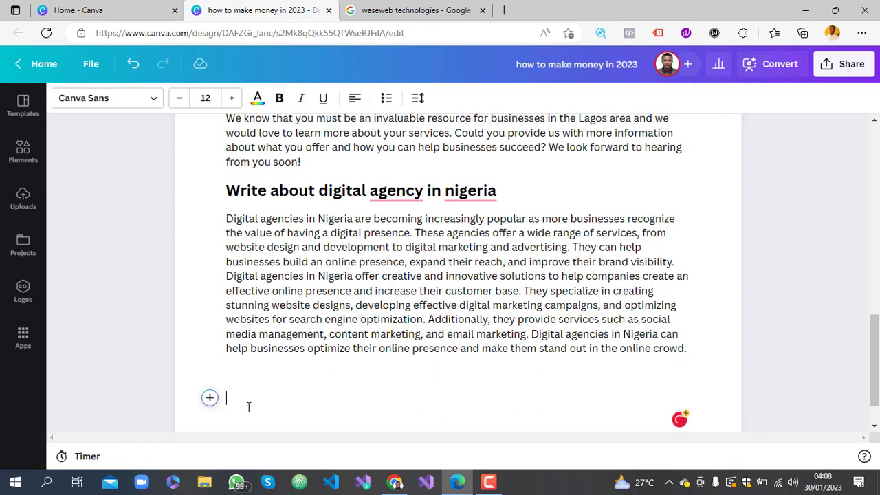
Generate a section below the digital agency paragraph using Magic Write with the prompt "Write a statement of purpose".
left_click(210, 397)
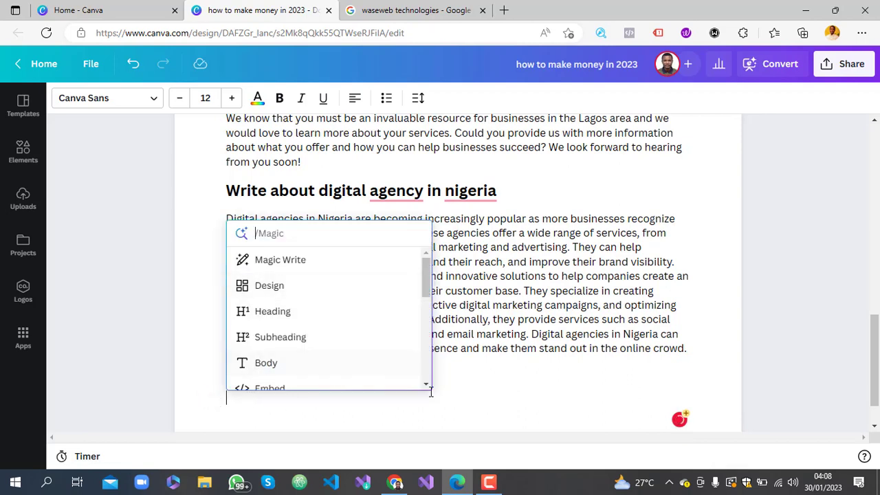
left_click(468, 359)
left_click(270, 416)
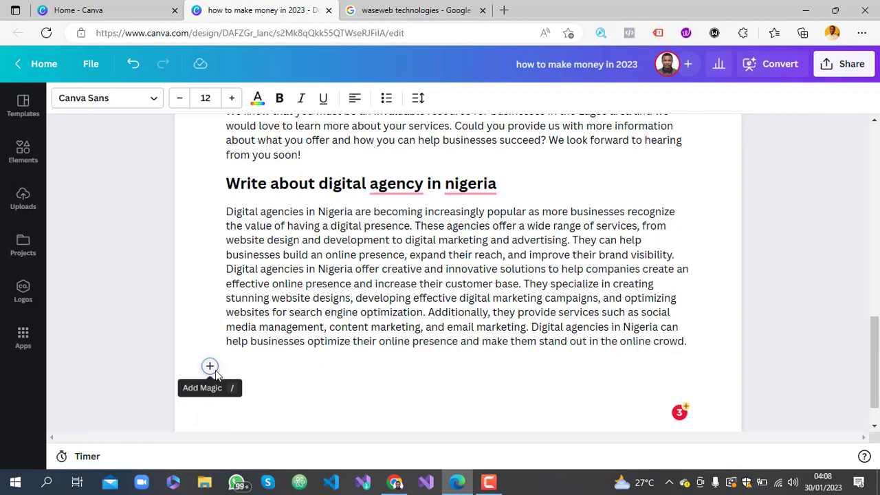
left_click(213, 369)
left_click(291, 231)
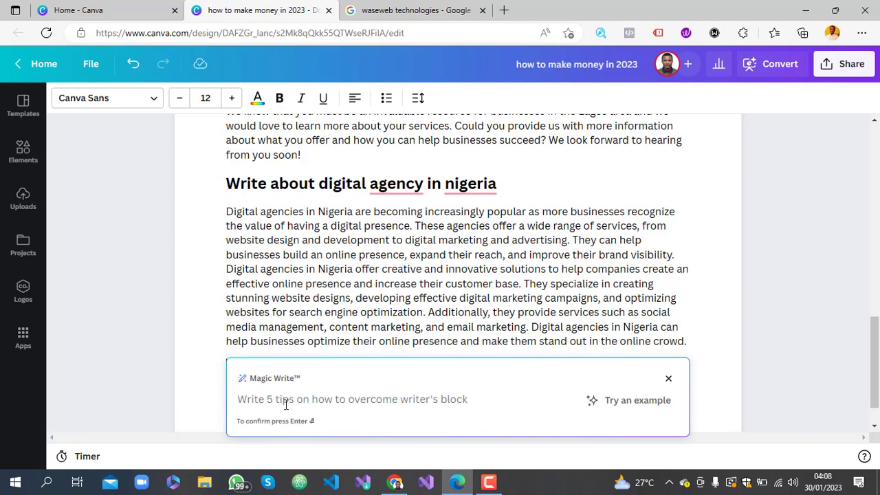
type("W")
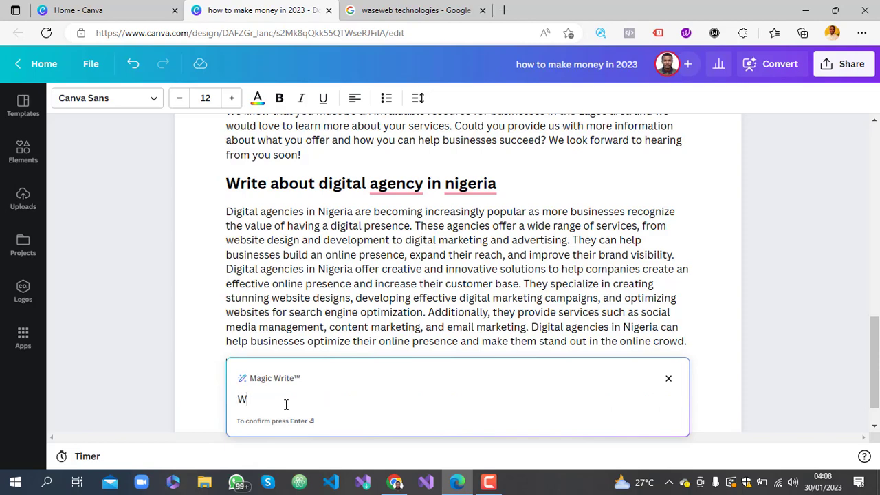
type("rite a statement of purpo")
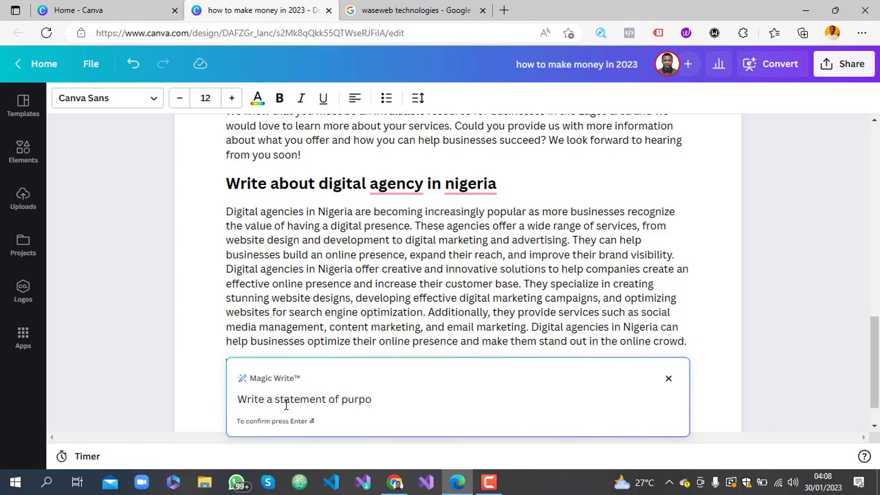
type("se")
key("Return")
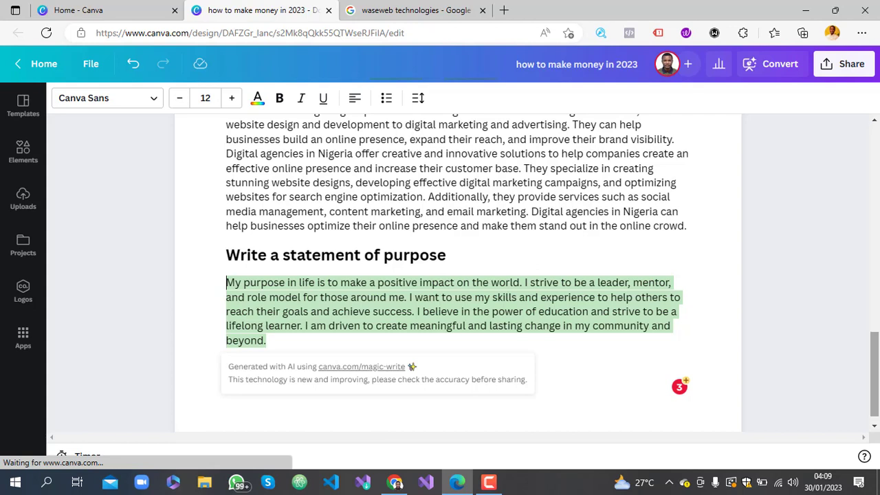
scroll(278, 330, "down", 1)
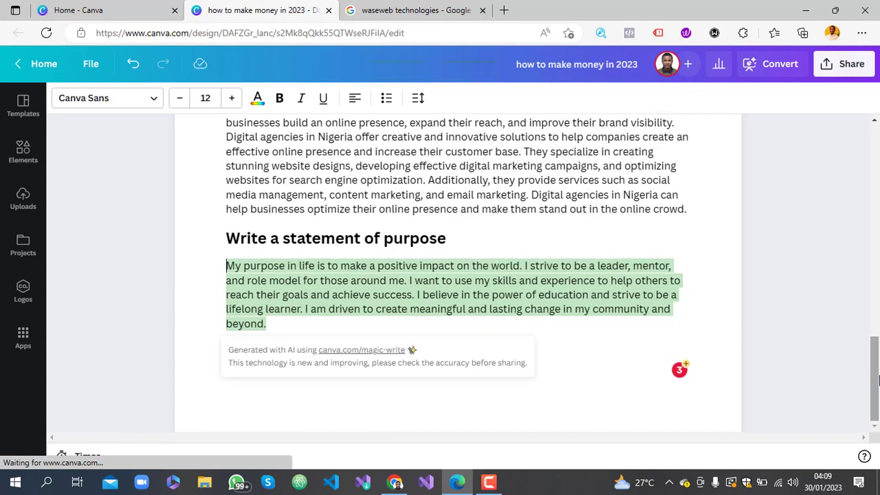
Generate a section below the statement of purpose using Magic Write with the prompt "write a statemenf of purpose of studying computer science", and deselect the generated text.
left_click(277, 329)
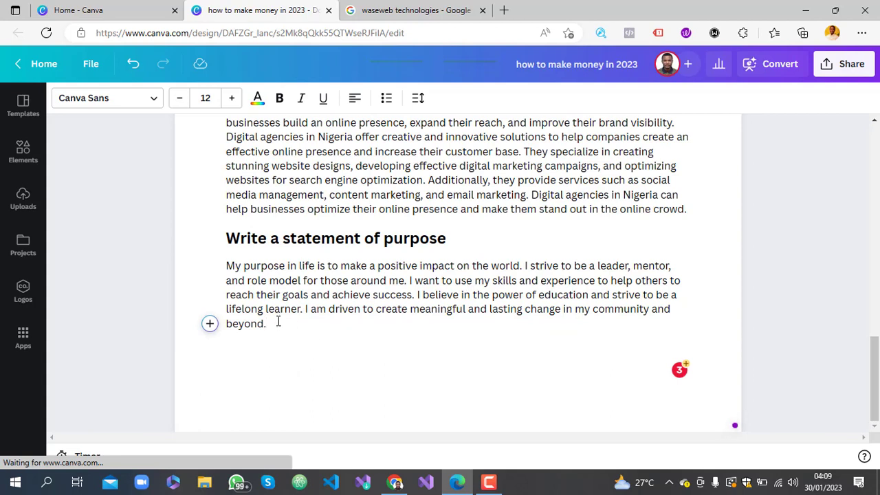
key("Return")
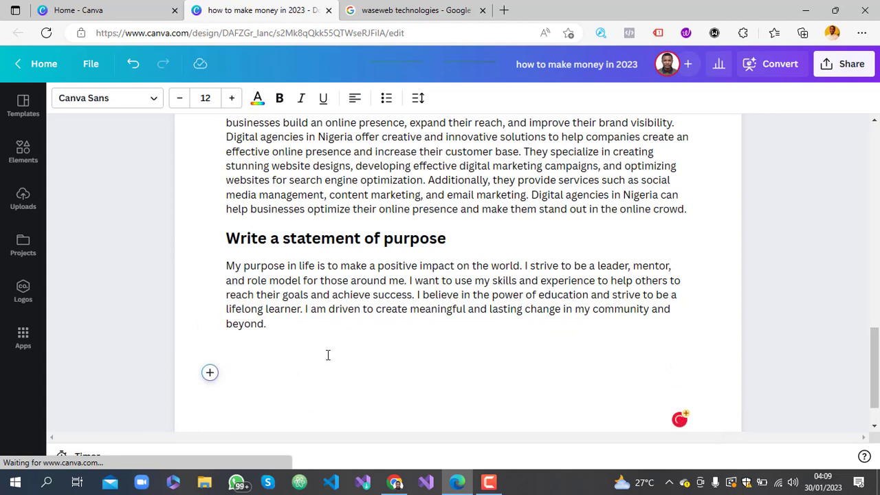
left_click(210, 349)
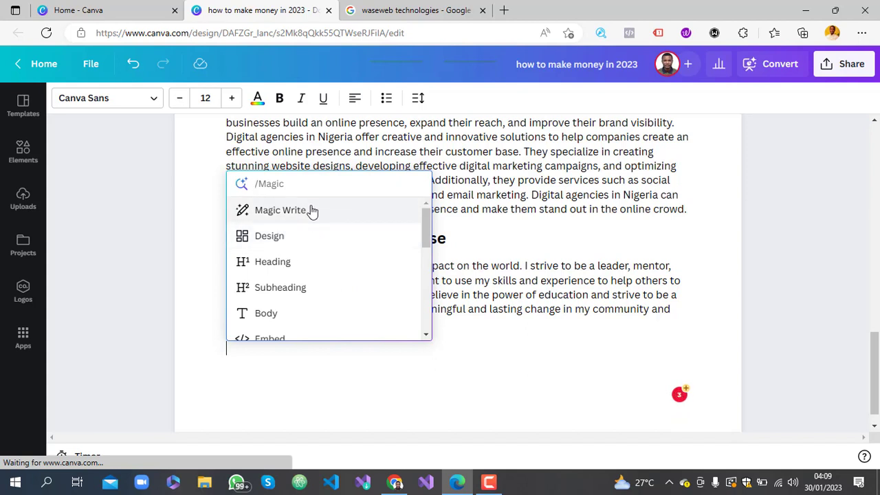
left_click(489, 482)
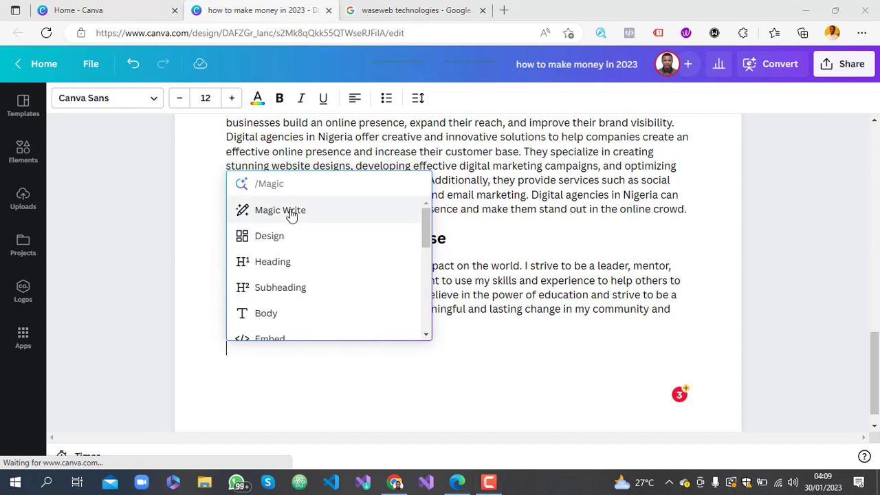
left_click(324, 221)
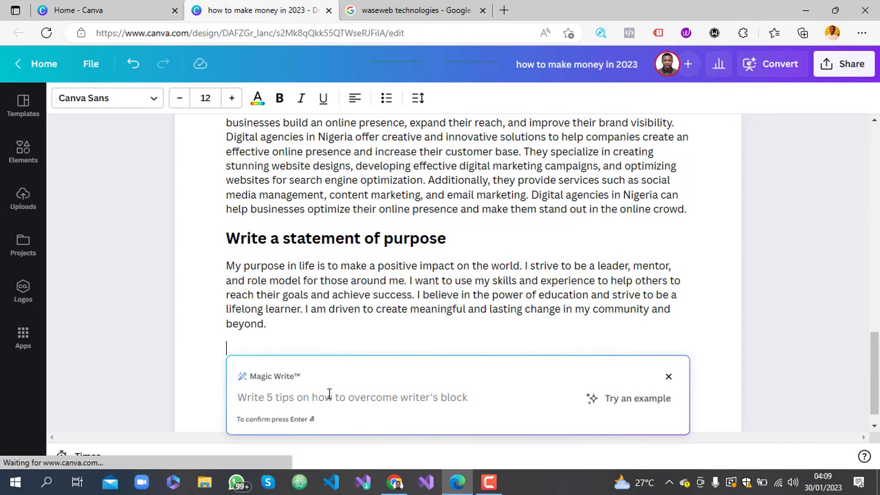
type("wri")
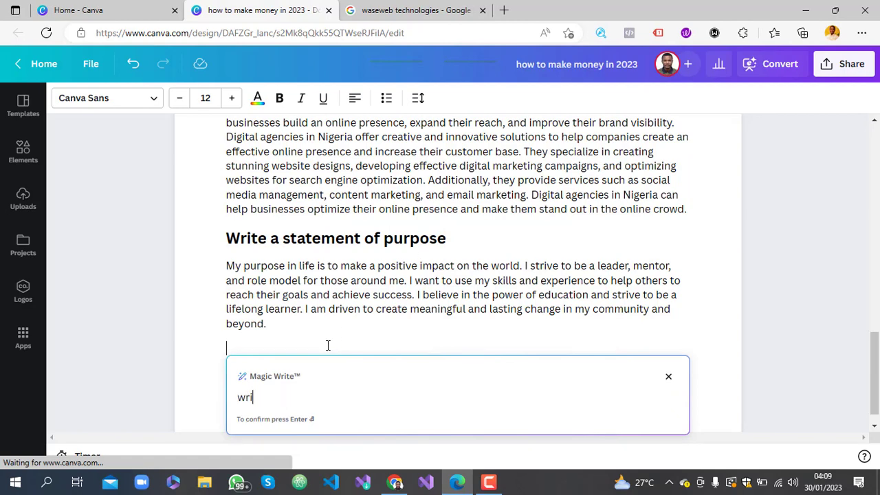
type("te")
type("a statemenf ")
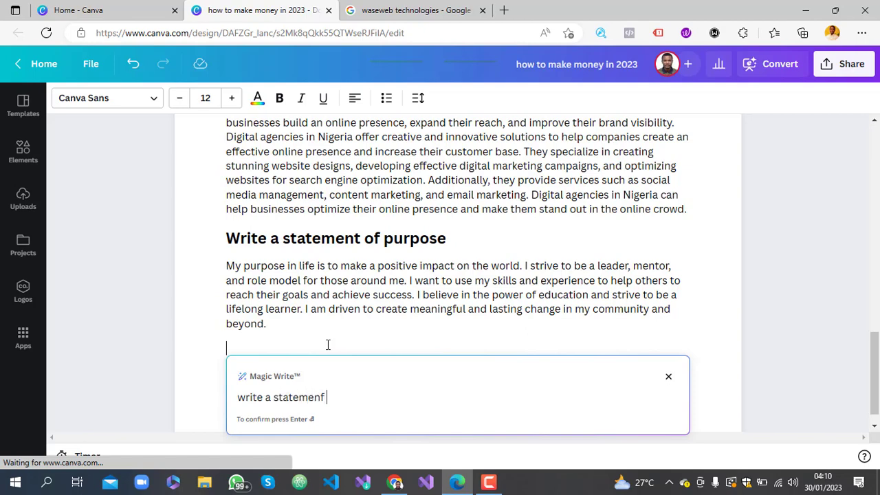
type("of purpose of stud")
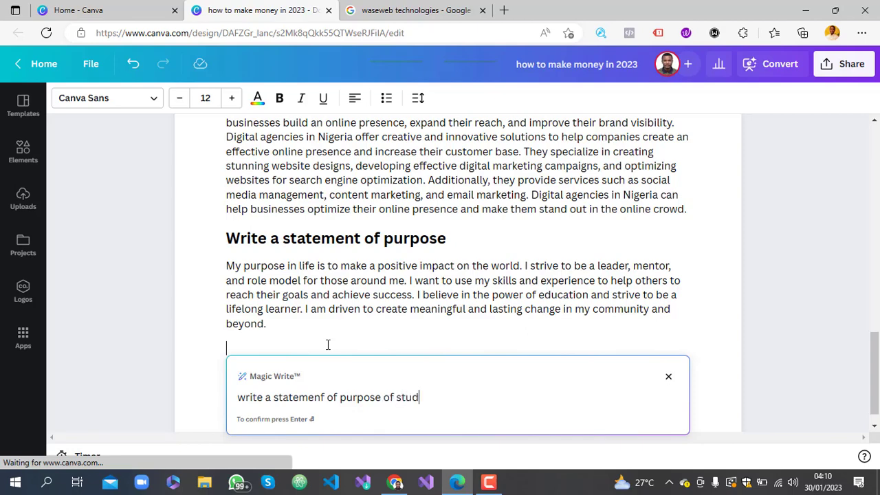
type("ying computer")
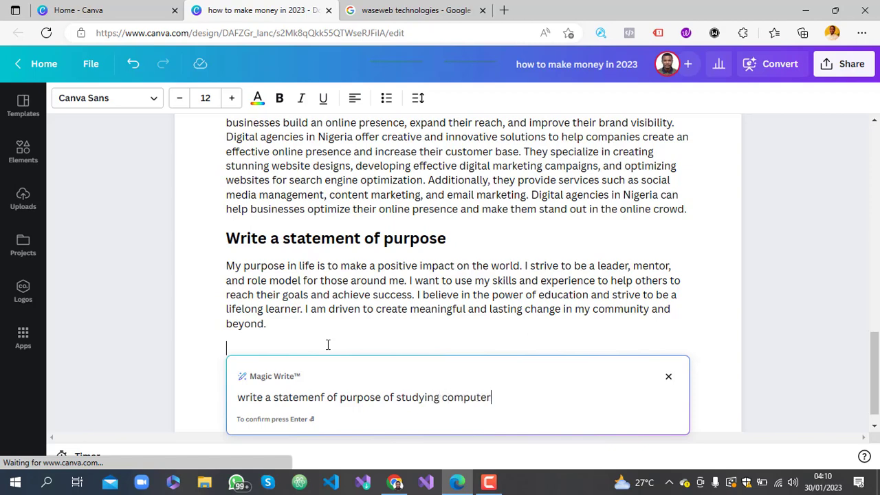
type(" science")
key("Return")
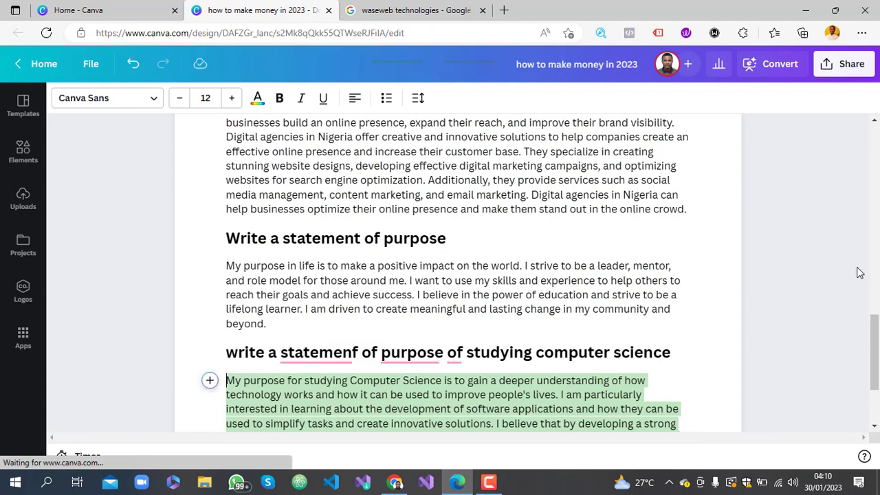
left_click_drag(876, 342, 879, 392)
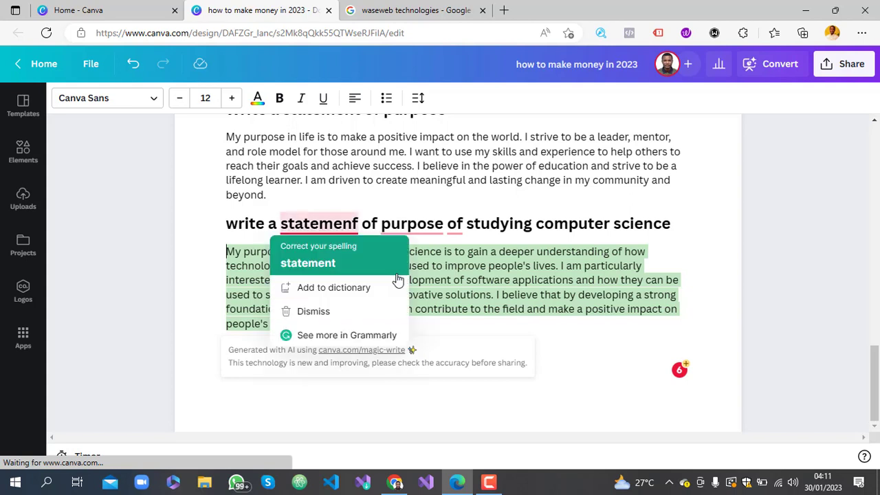
left_click(532, 264)
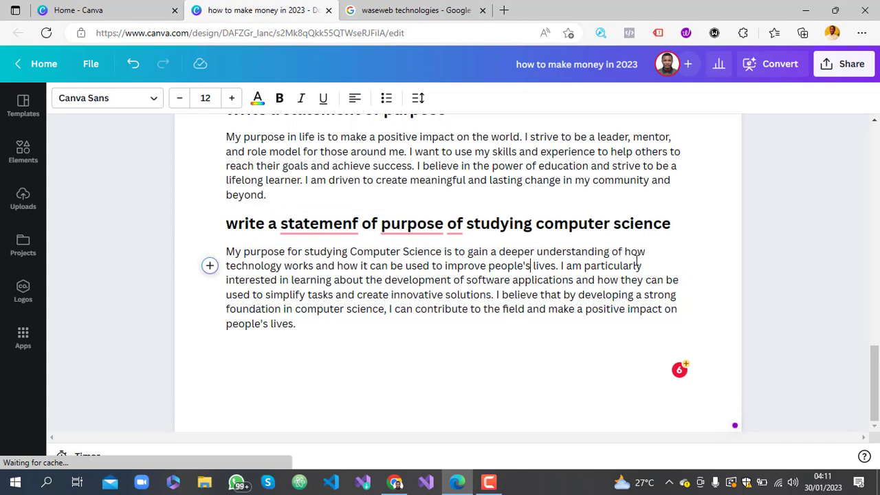
left_click(694, 274)
left_click(426, 327)
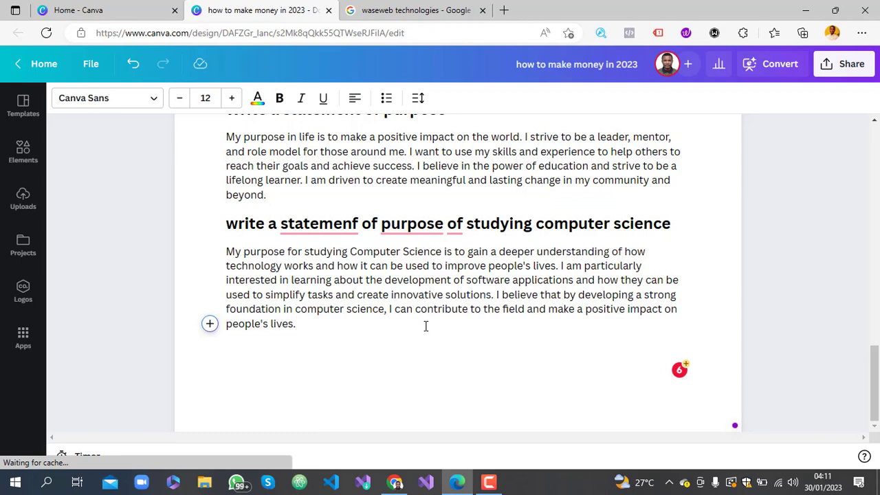
left_click_drag(366, 323, 227, 242)
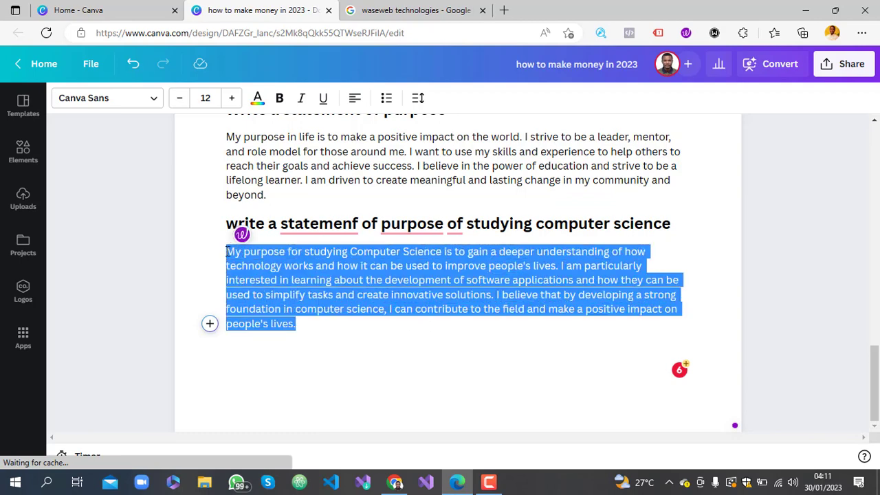
left_click_drag(326, 183, 177, 171)
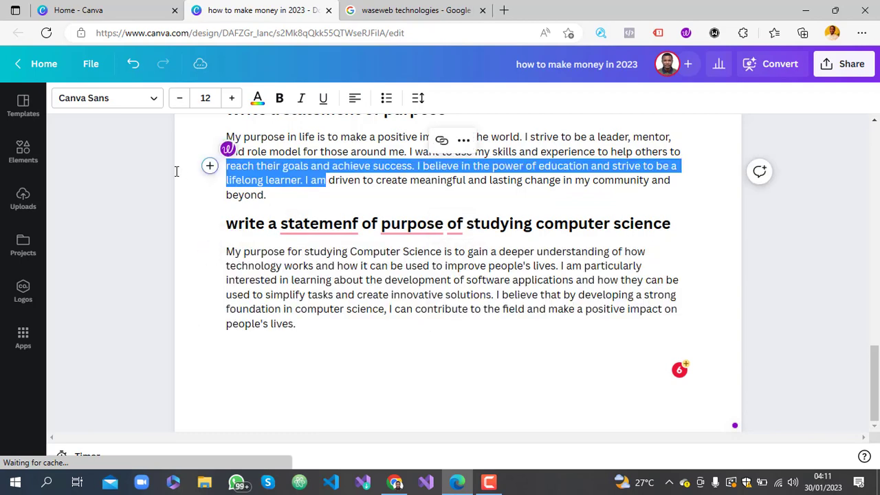
left_click(300, 206)
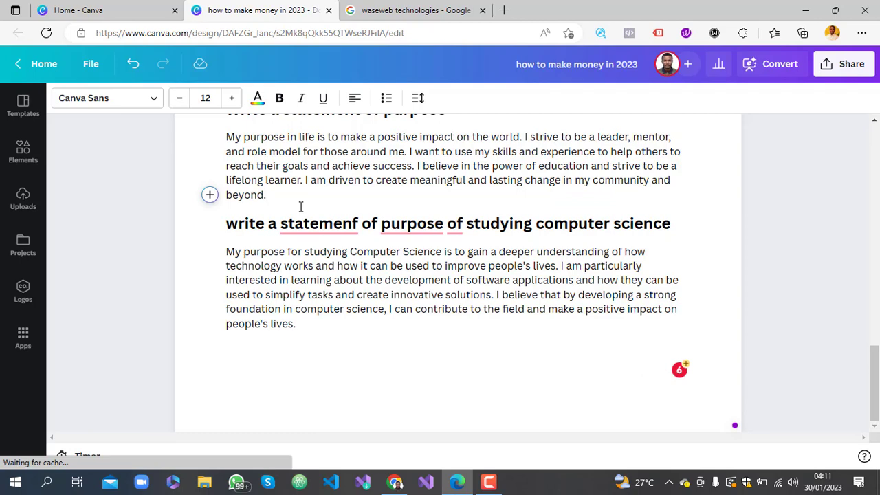
Close the browser tab with the Google results for waseweb technologies.
left_click(402, 5)
left_click(282, 6)
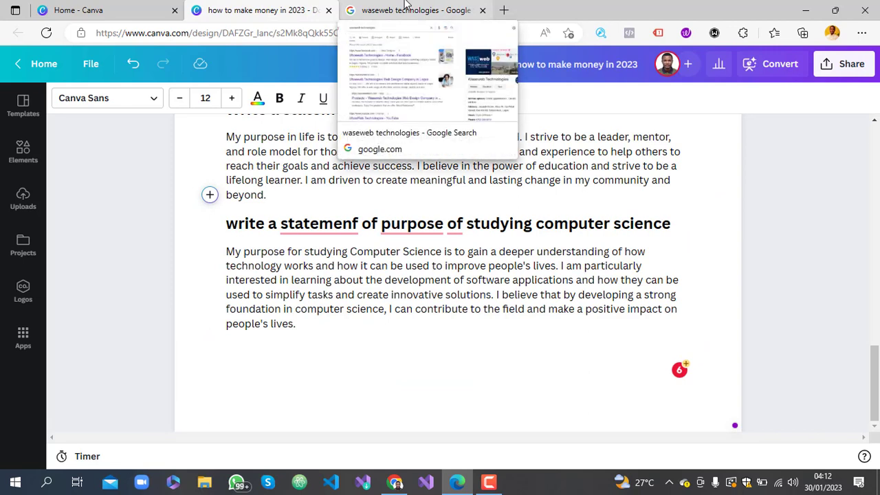
left_click(483, 11)
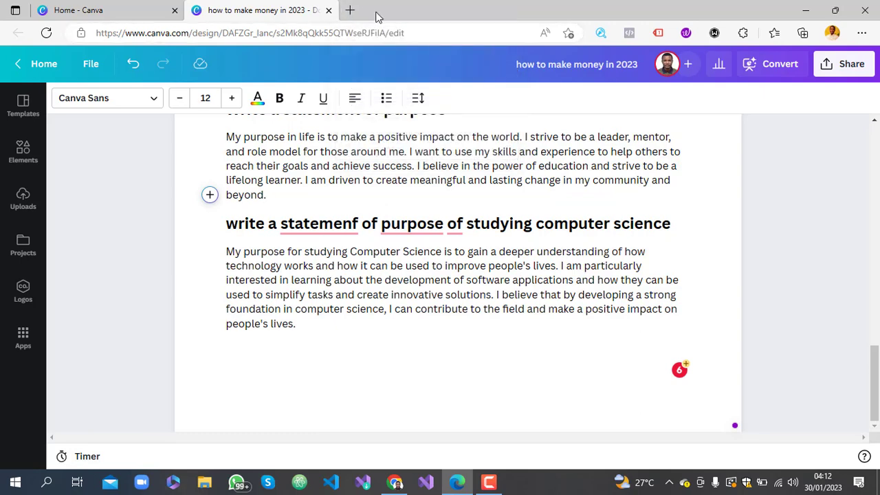
Search Google for "quillbot" in a new browser tab and open QuillBot's Paraphrasing Tool.
key("ctrl+t")
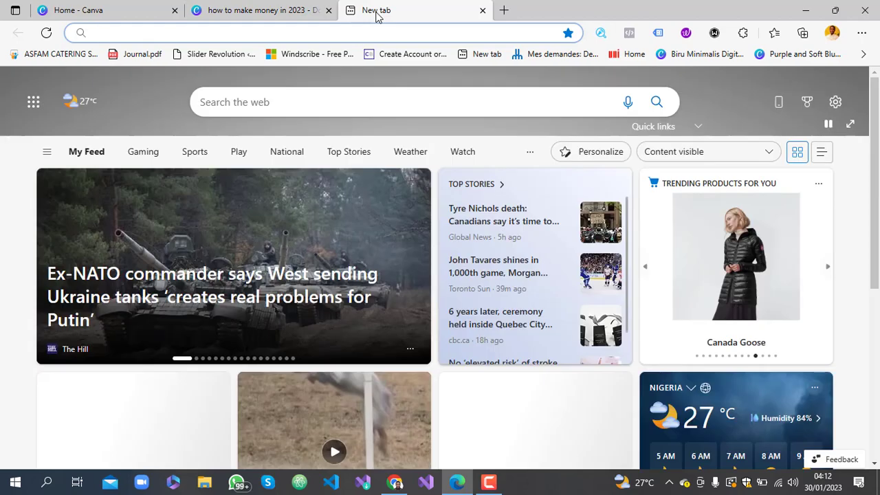
type("goo")
key("Return")
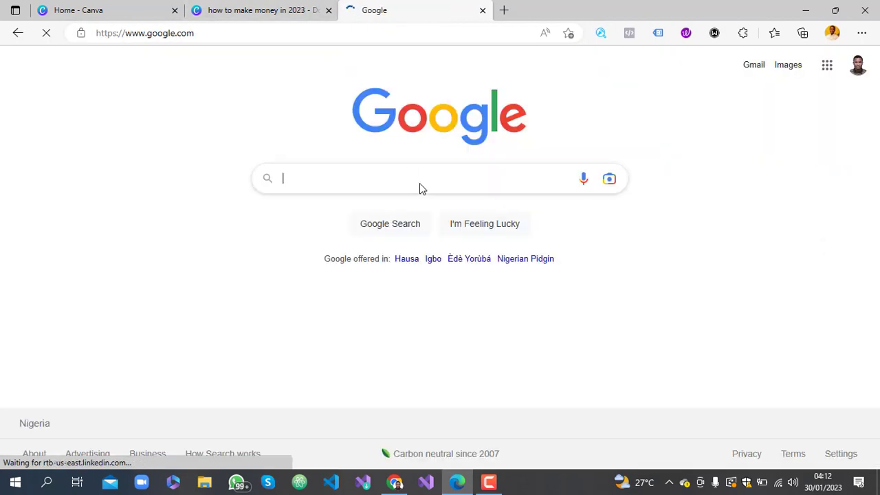
type("quibot")
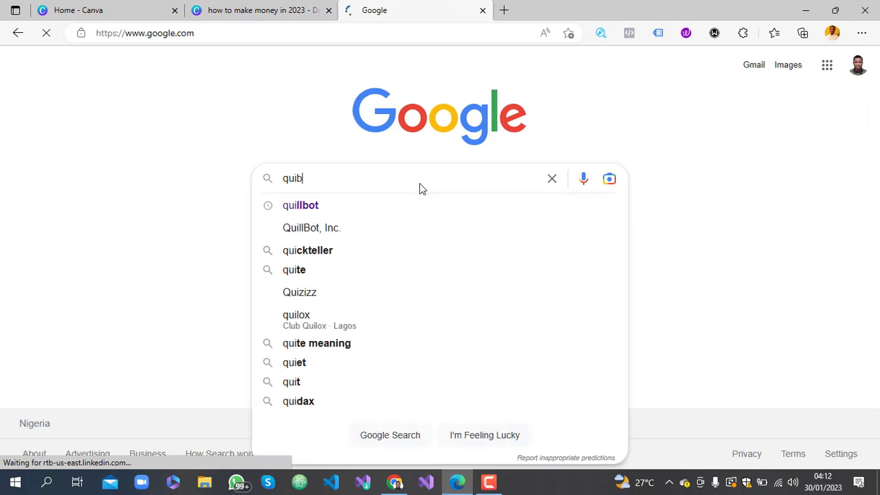
left_click(381, 206)
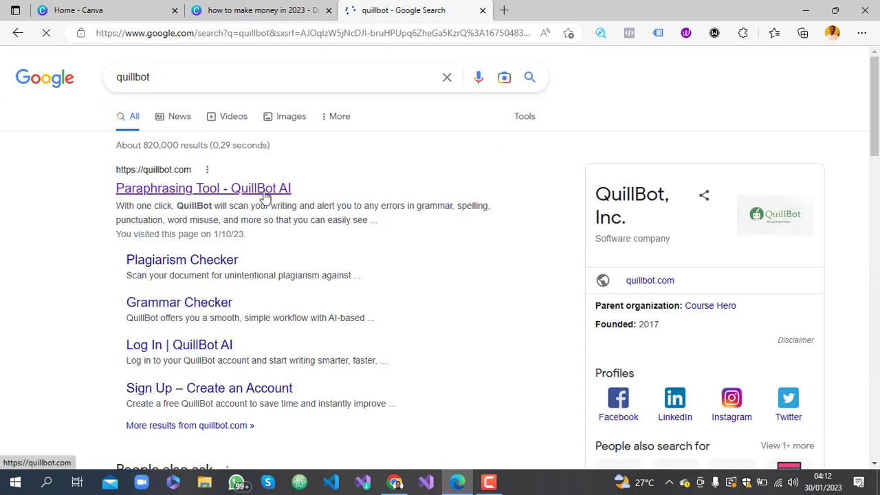
left_click(265, 196)
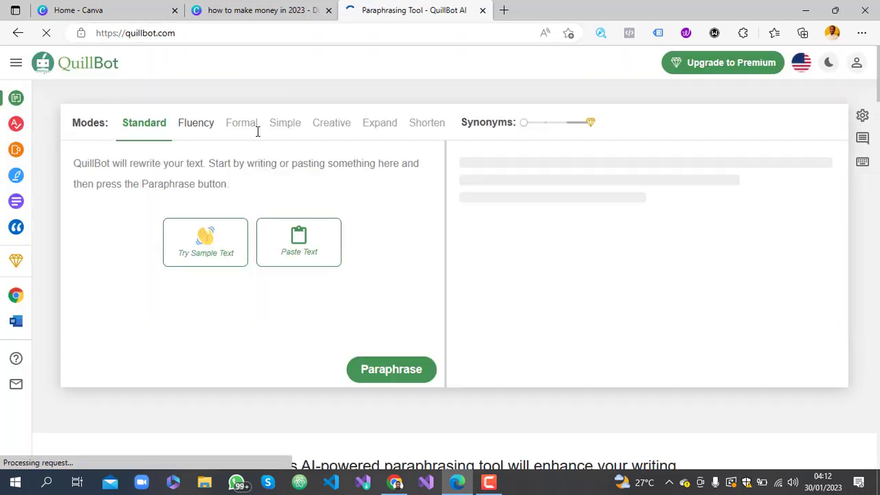
Copy the computer science purpose paragraph from the Canva document into QuillBot and paraphrase it in Fluency mode, dismissing the Google sign-in prompt.
left_click(262, 10)
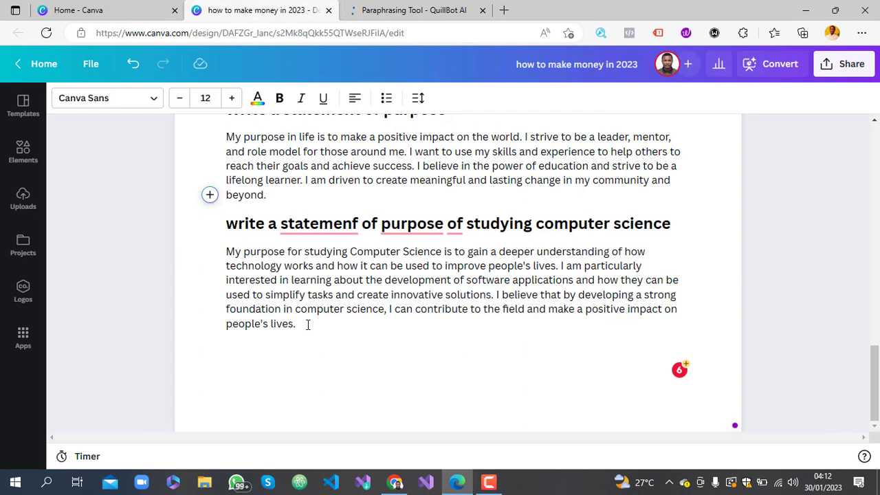
left_click_drag(309, 324, 230, 253)
key("ctrl+c")
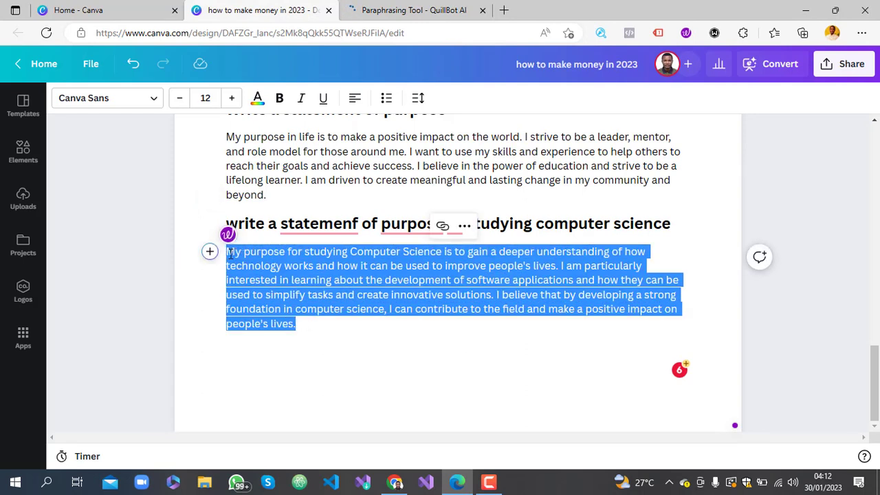
left_click(423, 10)
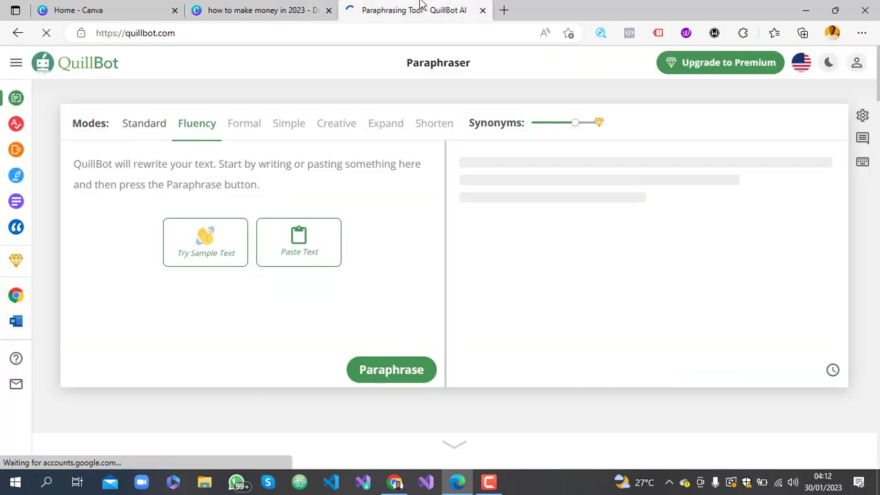
left_click(186, 165)
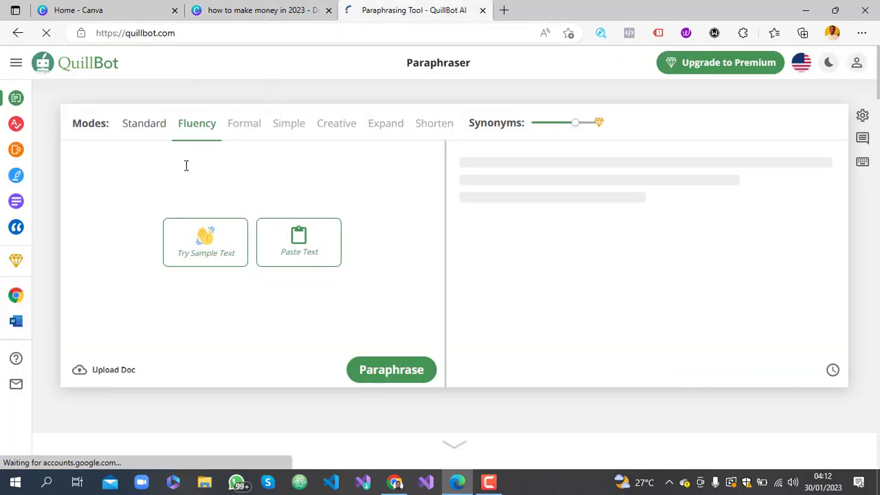
key("ctrl+v")
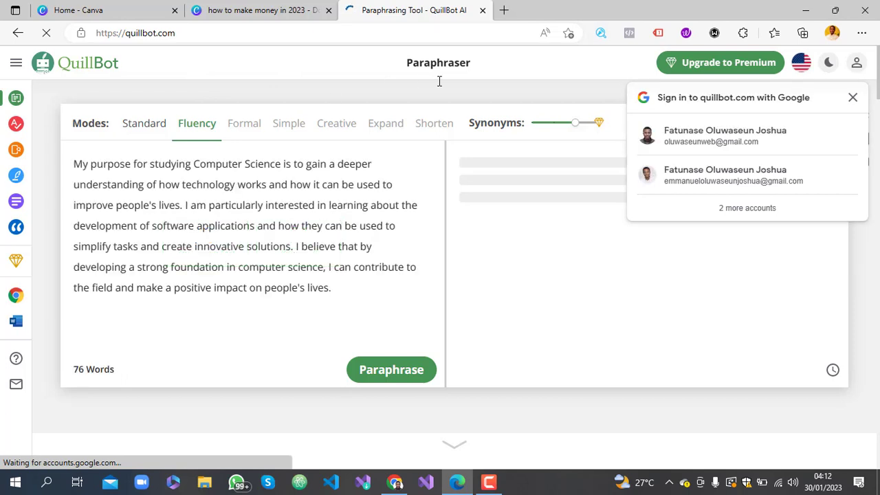
left_click(853, 98)
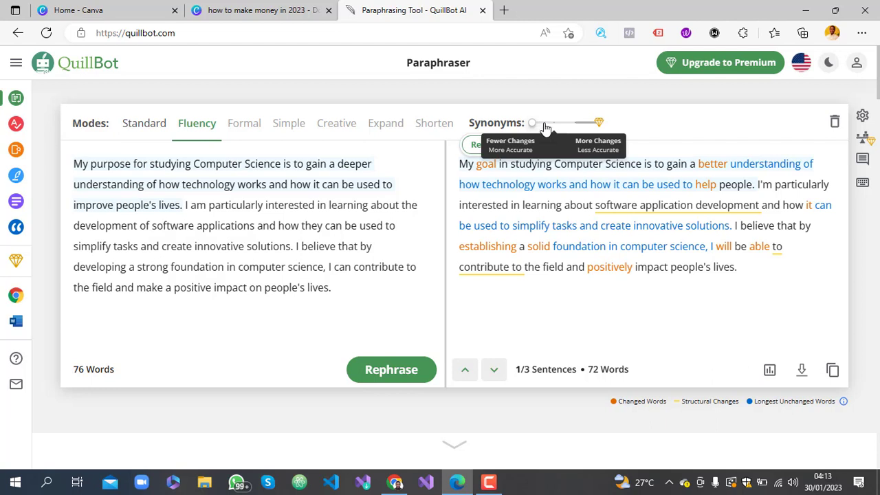
Raise the Synonyms level to the highest non-premium setting so the paragraph is rephrased with more word changes, and dismiss the premium offer.
left_click(554, 124)
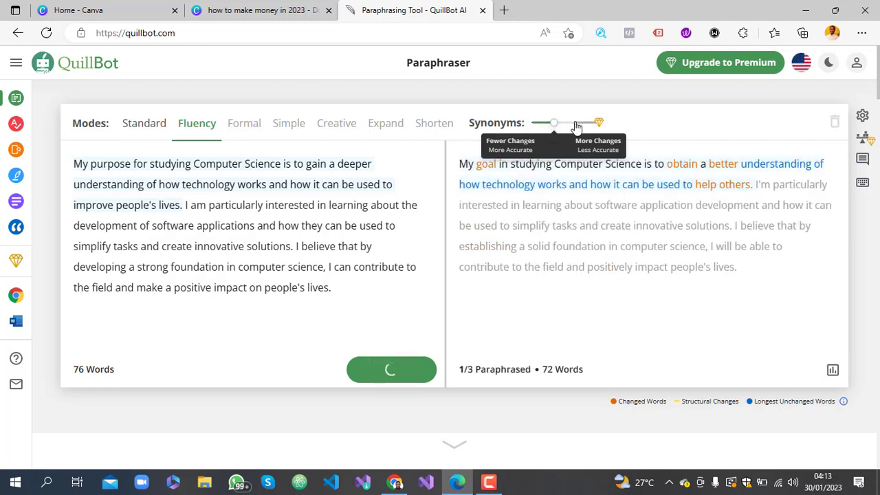
left_click(581, 125)
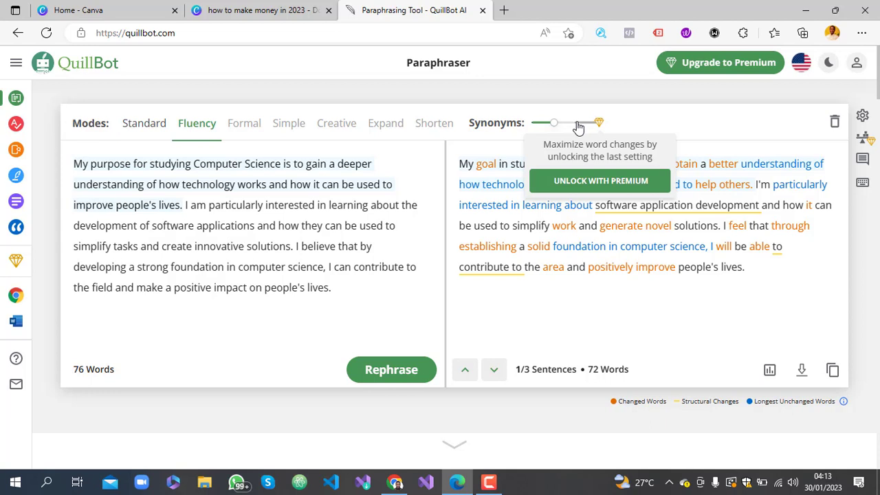
left_click(575, 124)
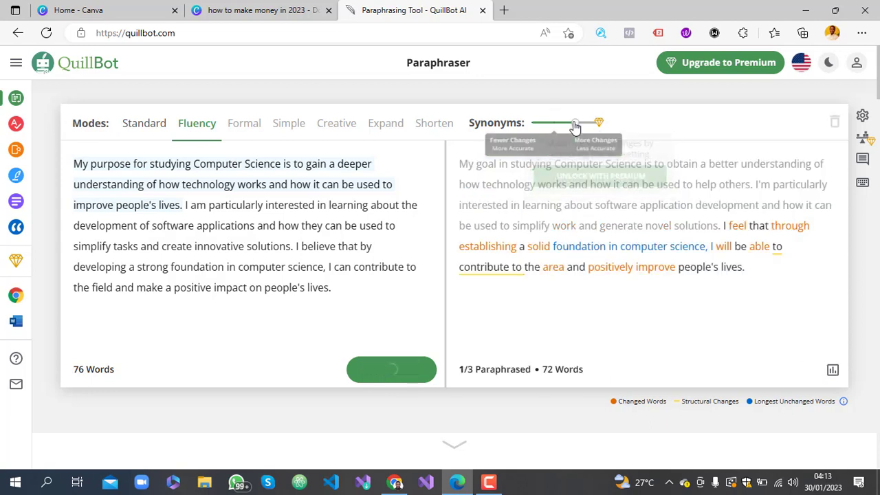
mouse_move(599, 126)
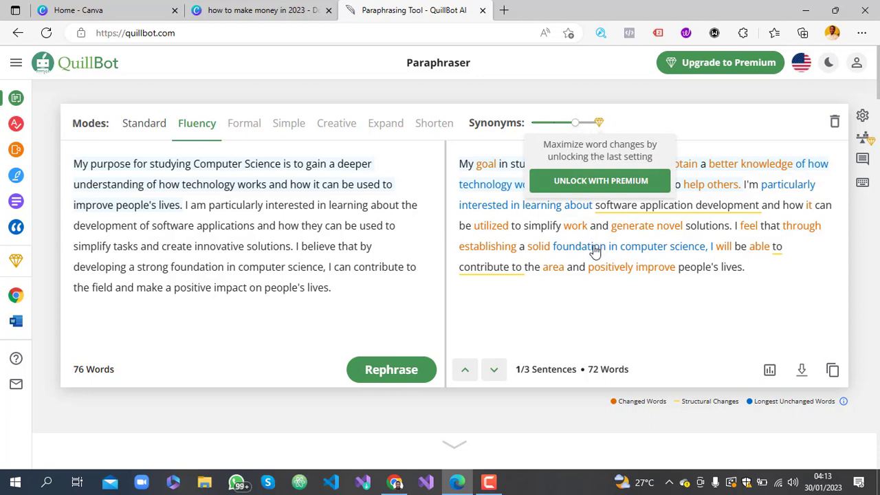
left_click(605, 267)
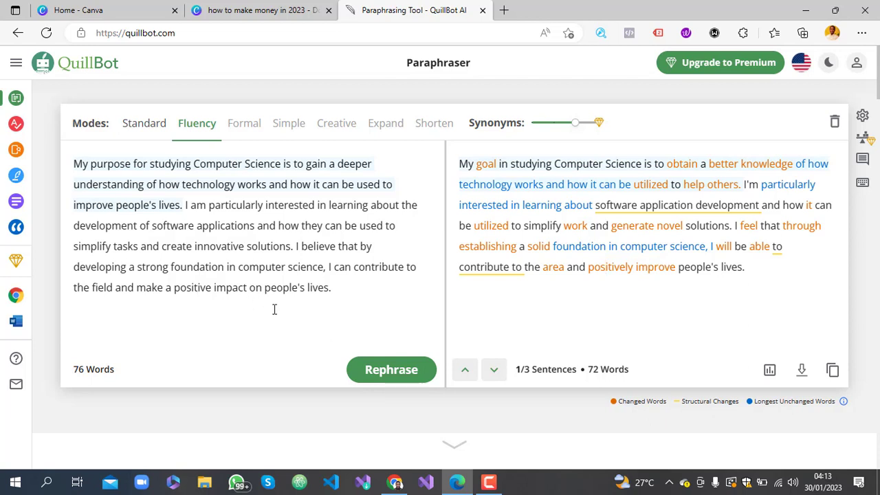
mouse_move(508, 184)
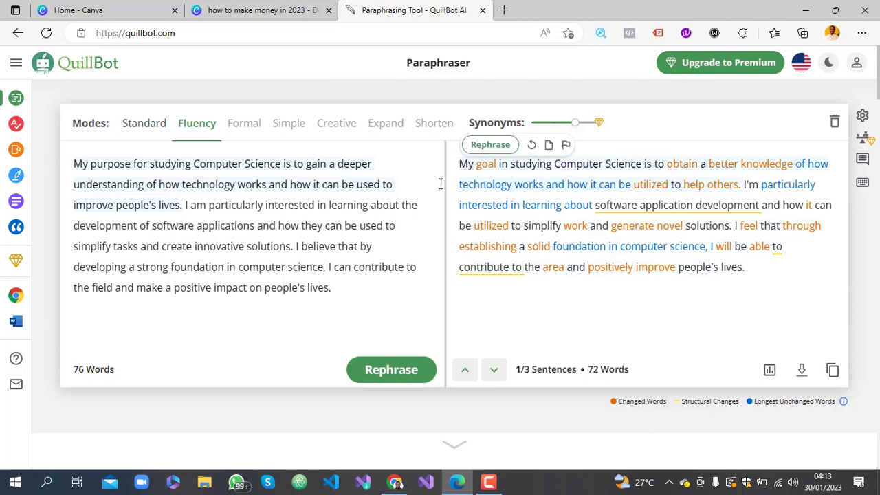
View the synonym suggestions for the word "goal" in the paraphrased text and dismiss them without choosing a replacement.
left_click(488, 167)
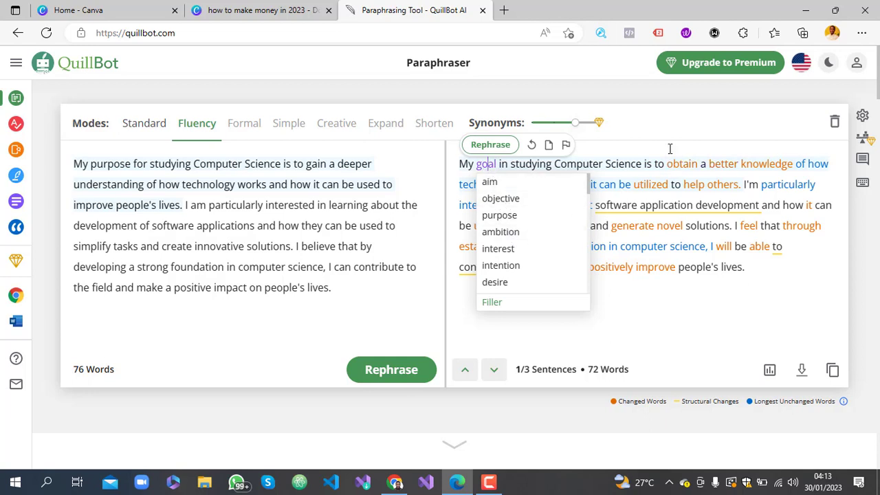
left_click(730, 269)
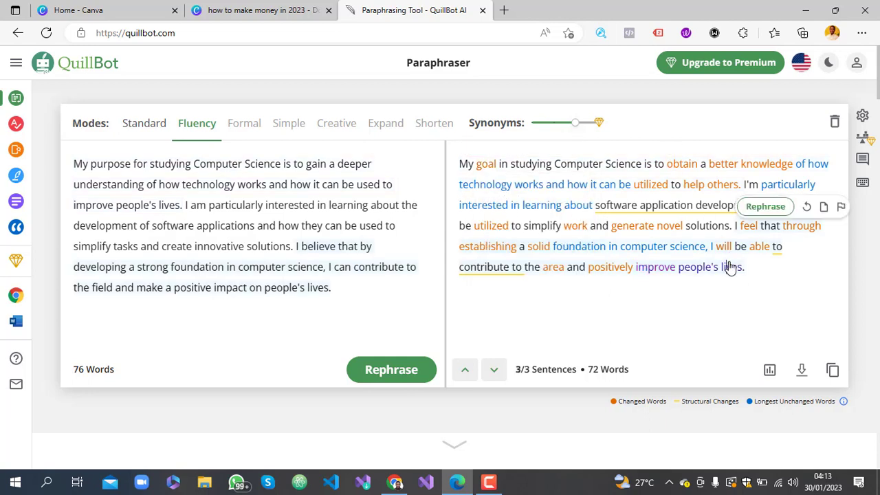
left_click(636, 329)
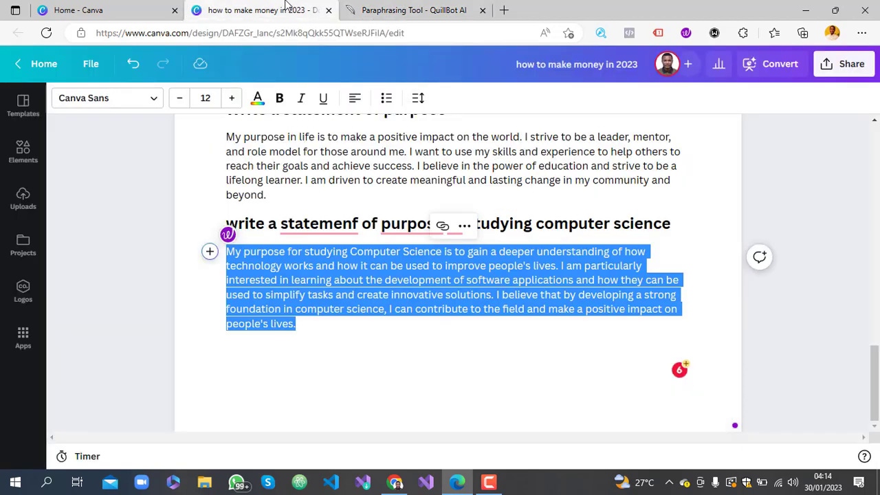
Review the original paragraph in the Canva document alongside QuillBot's paraphrase, and return to the Canva home page.
left_click(296, 10)
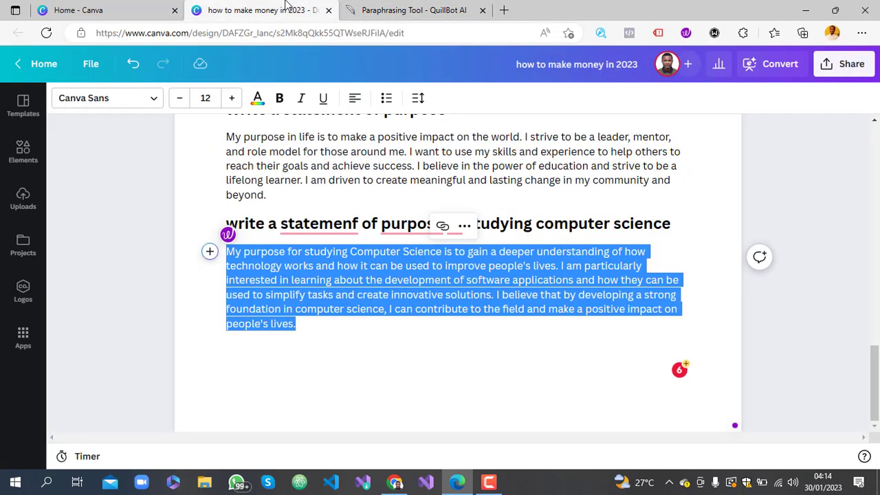
left_click(402, 7)
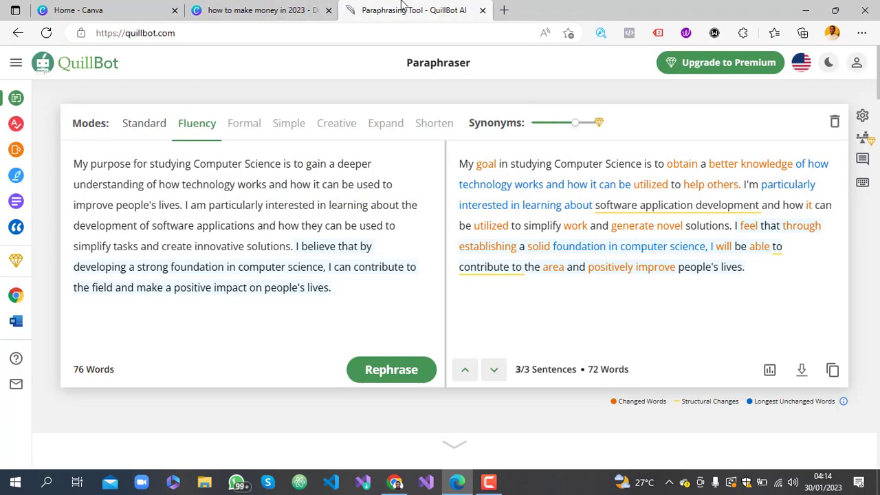
left_click(274, 7)
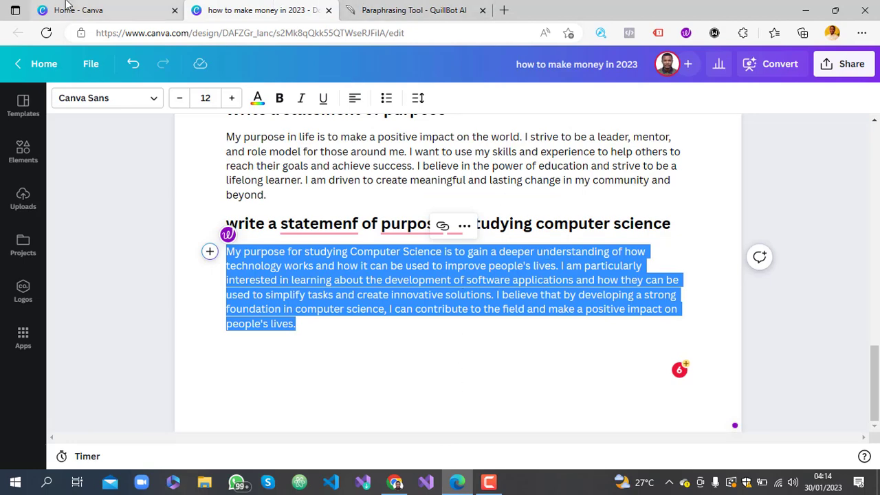
left_click(67, 6)
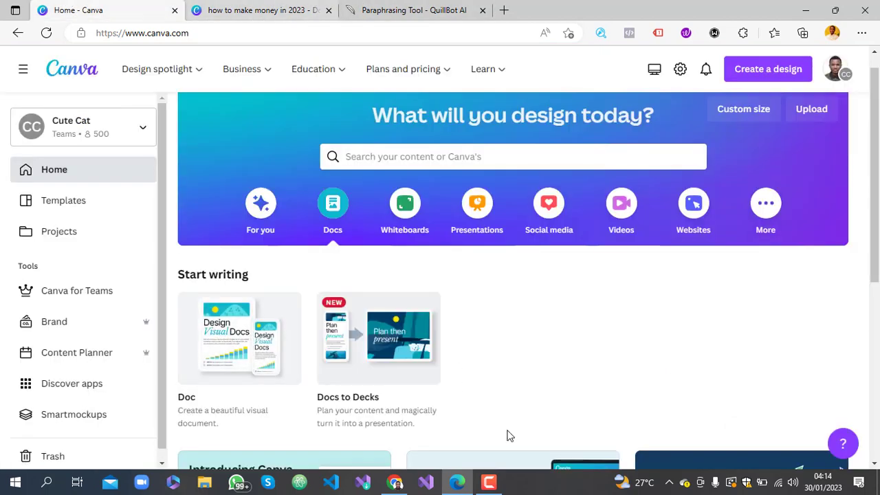
left_click(489, 484)
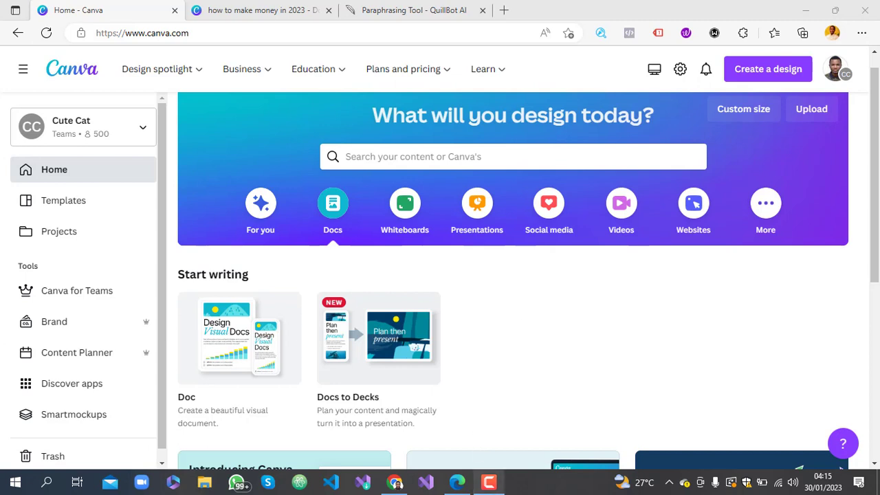
left_click(488, 481)
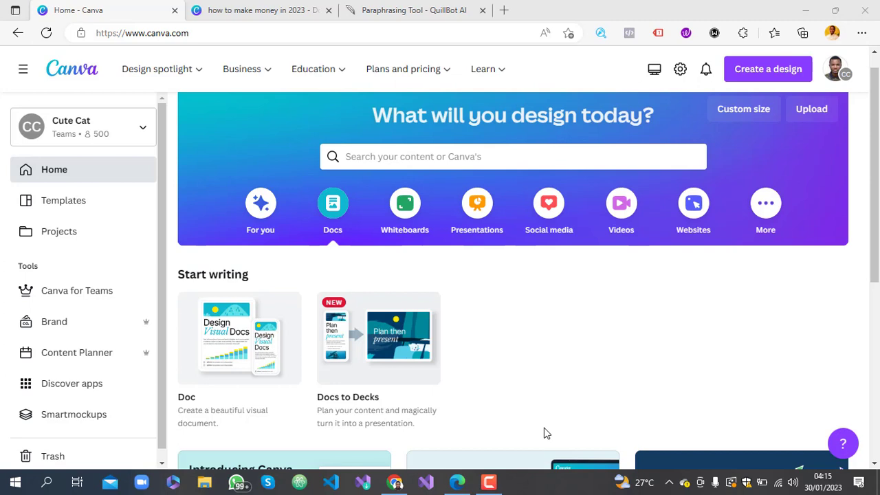
mouse_move(488, 483)
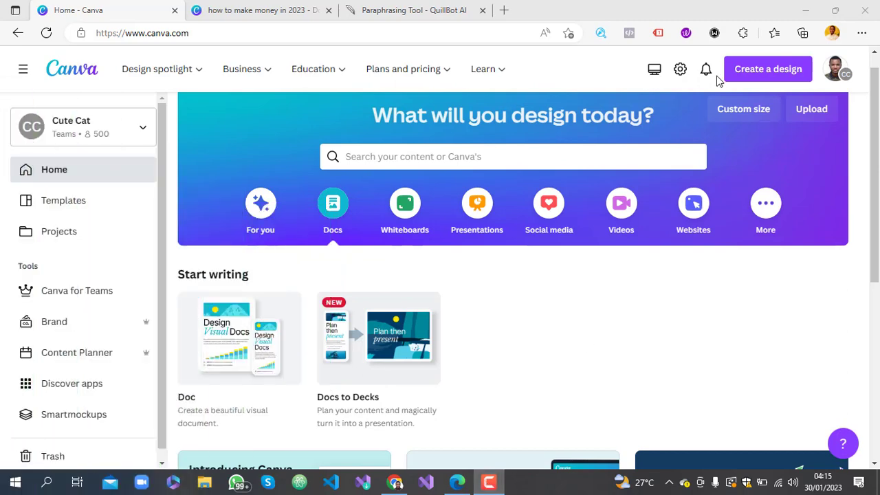
scroll(877, 206, "down", 2)
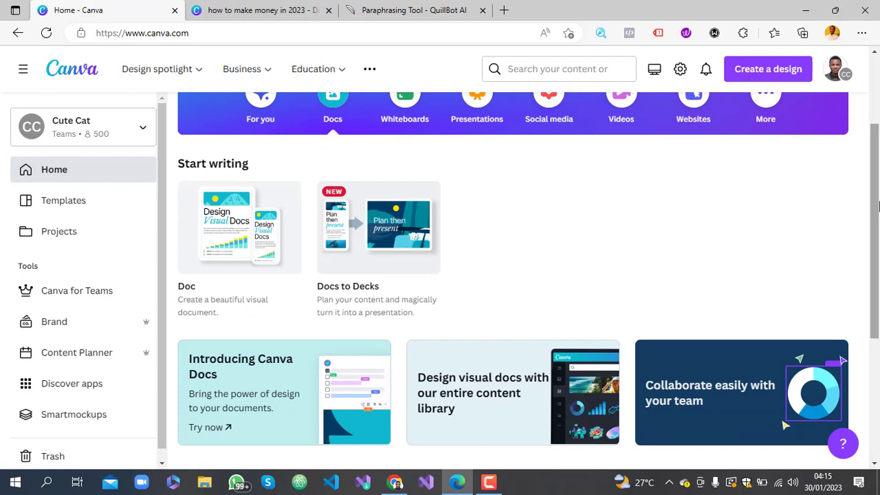
left_click_drag(877, 206, 877, 188)
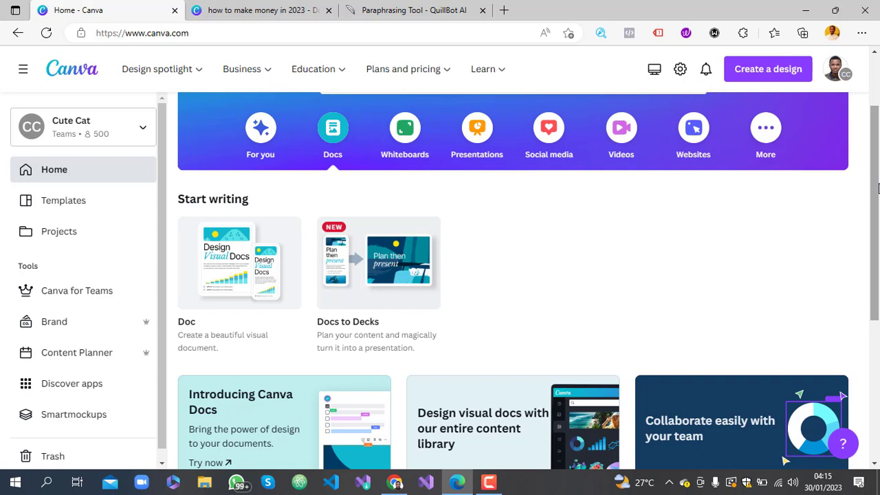
scroll(825, 161, "down", 1)
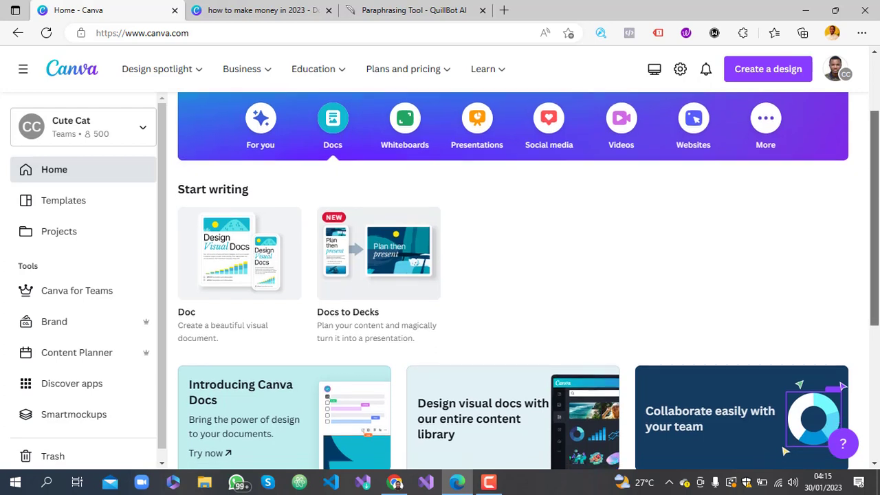